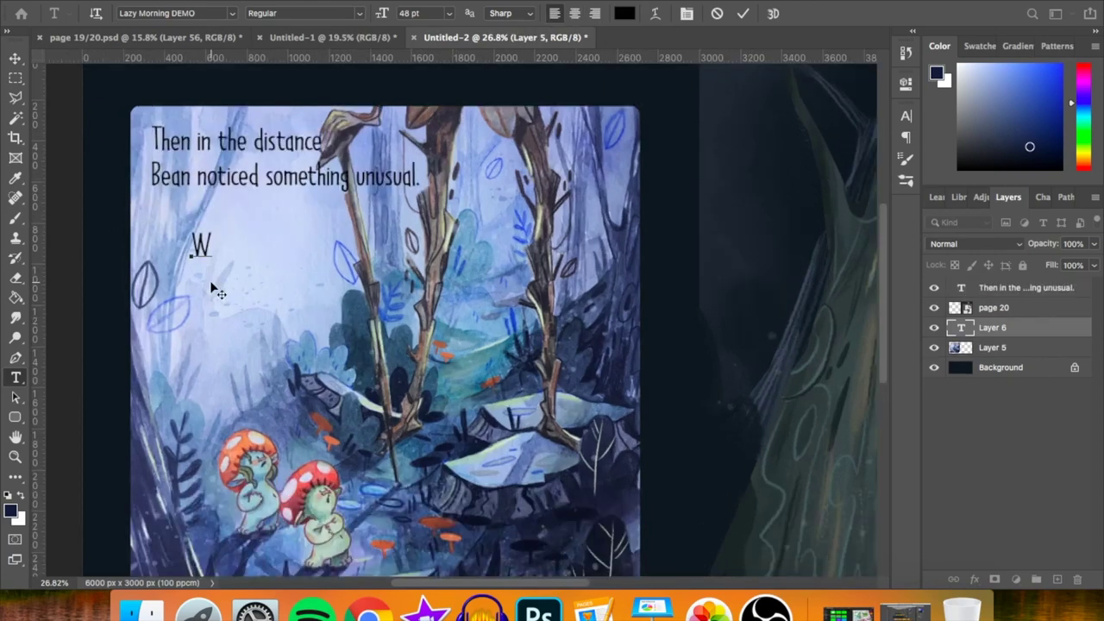
- Enter 'What looked like a tree began to move.' below the opening text, then scale Layer 5's forest illustration up
type("hat looked")
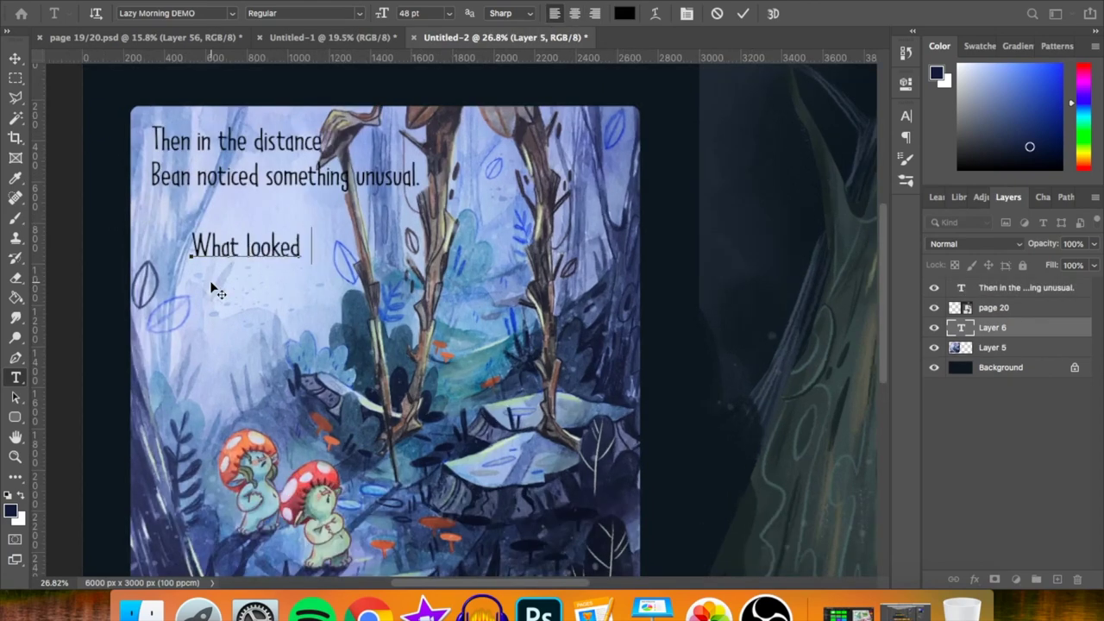
type(" like a")
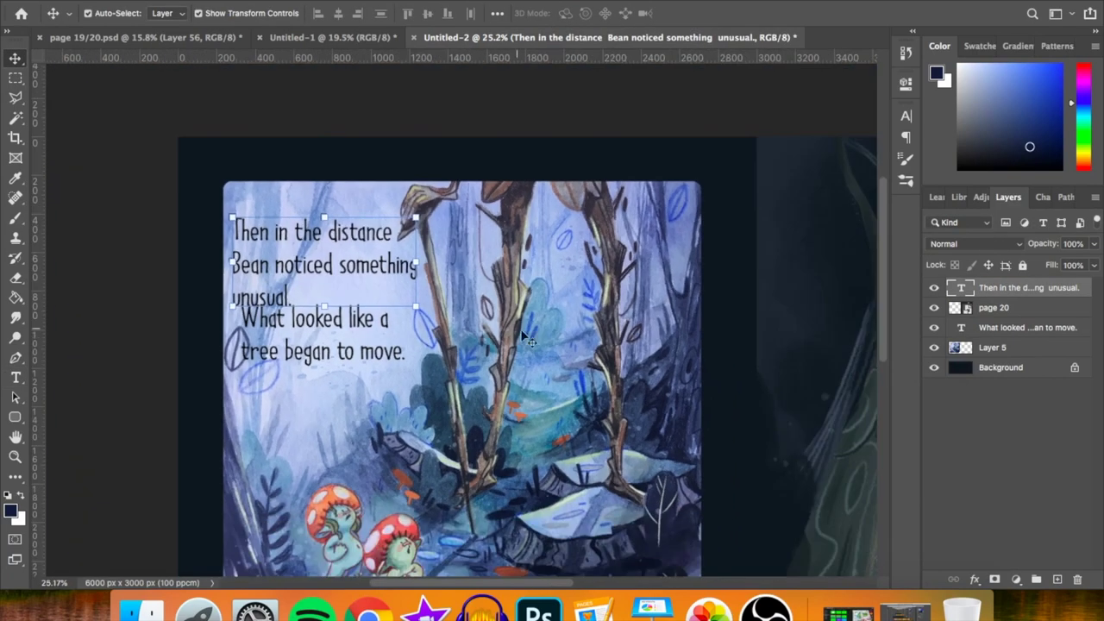
key("ctrl+t")
mouse_move(616, 276)
left_mouse_down()
mouse_move(556, 398)
mouse_move(488, 340)
left_mouse_up()
scroll(556, 398, "down", 2)
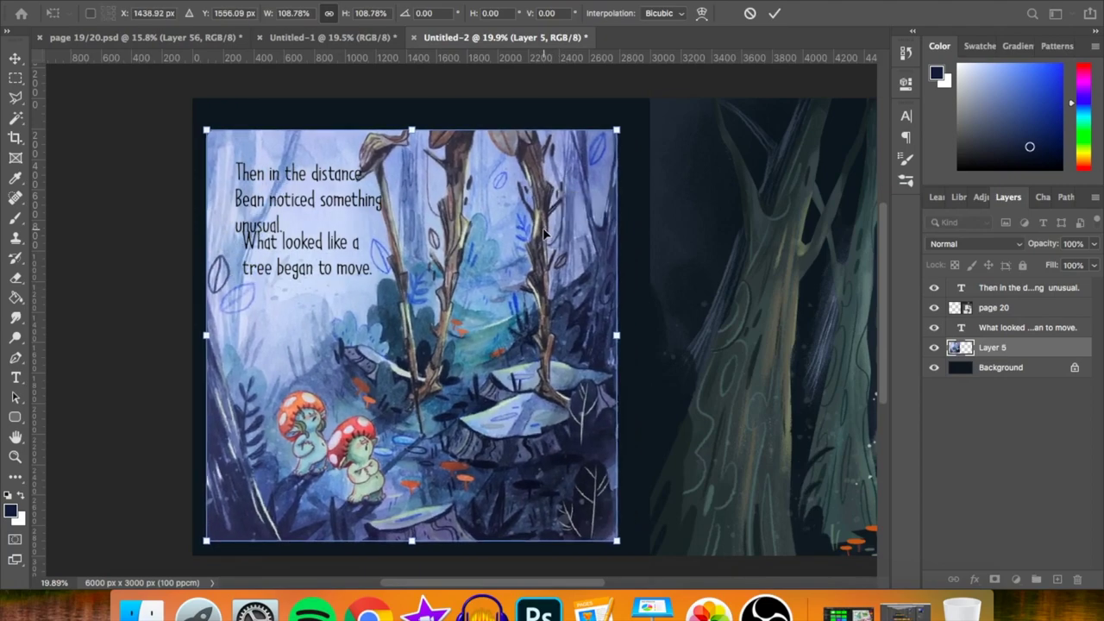
left_click_drag(622, 123, 636, 110)
- Finish scaling the forest illustration and color the name 'Bean' orange
left_click_drag(514, 313, 518, 314)
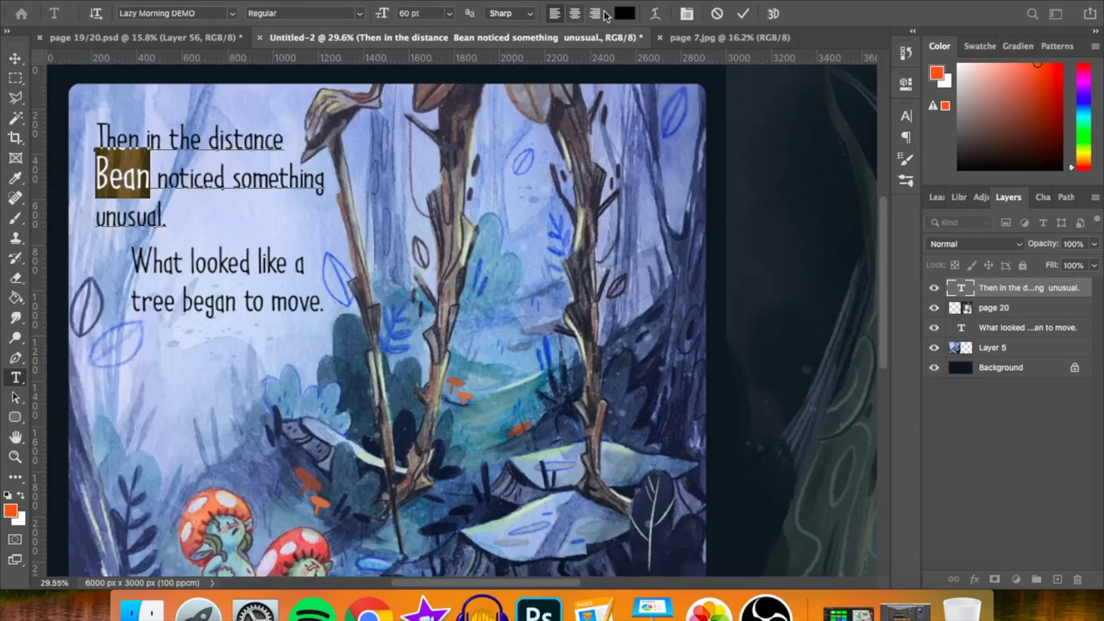
left_click(622, 12)
left_click(10, 509)
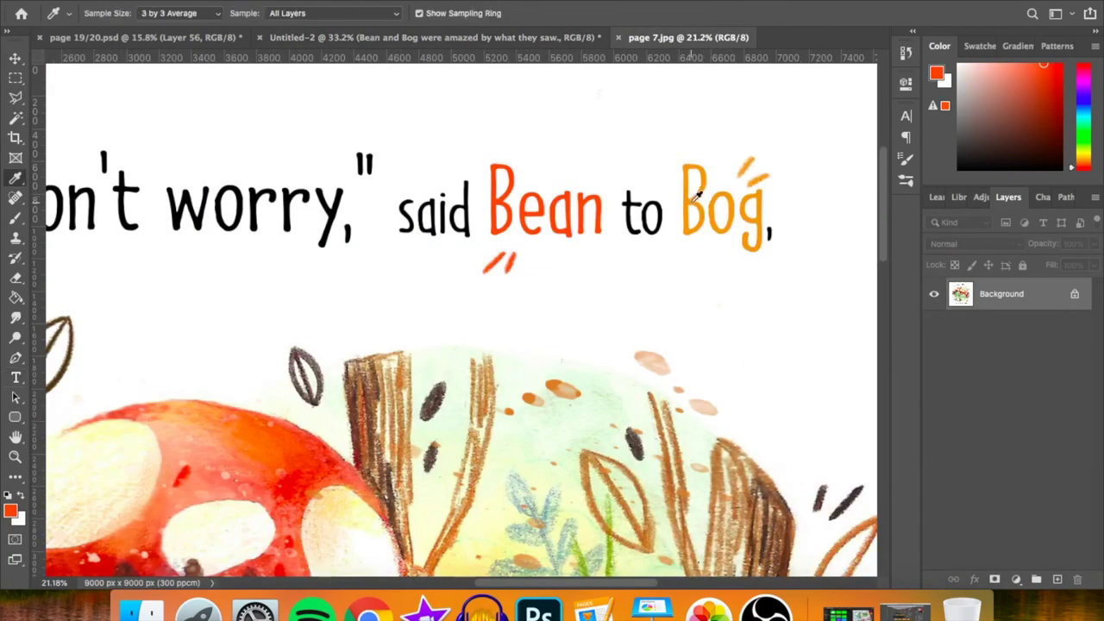
- Color the name 'Bog' with the same orange used for character names
left_click(698, 195)
left_click(475, 37)
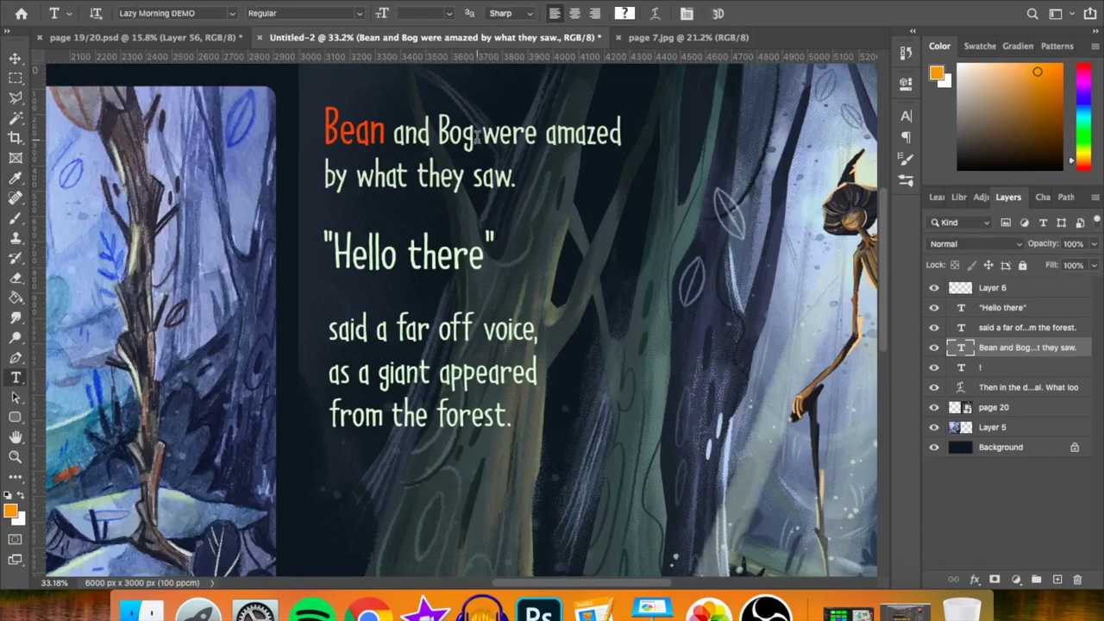
left_click(624, 13)
key("Return")
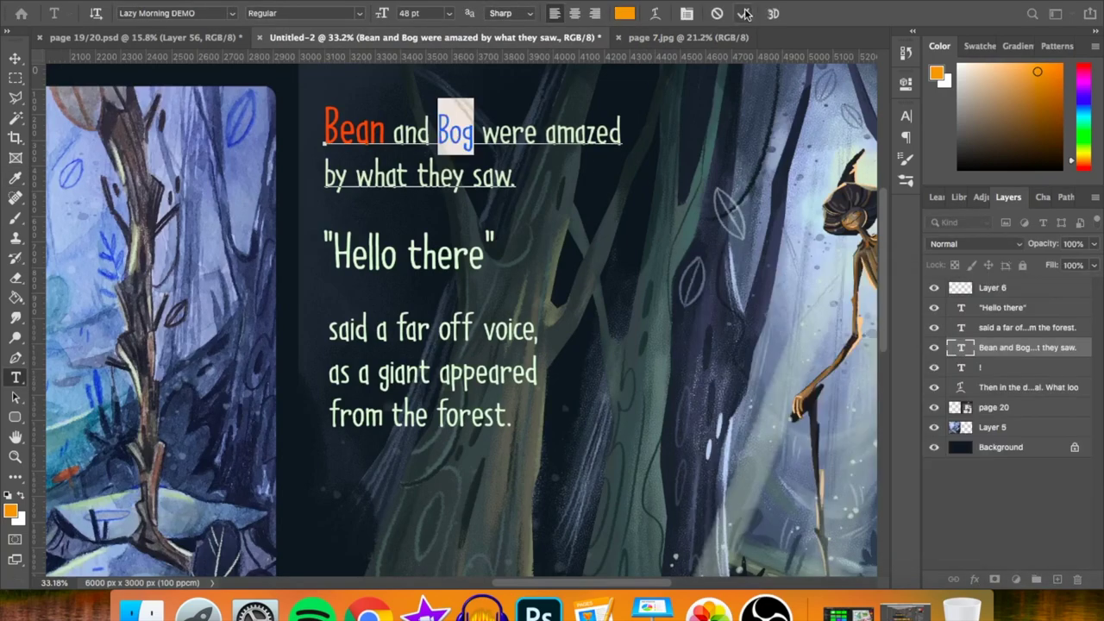
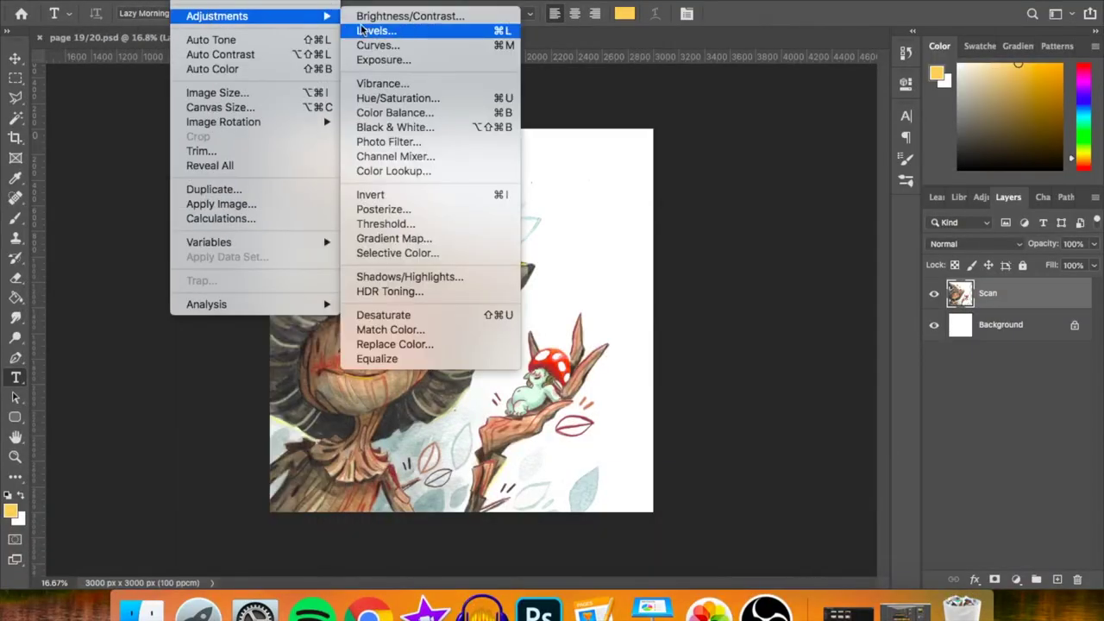
- Darken the scan's shadows and midtones with Levels, comparing against Layer 1 before and after
left_click(362, 30)
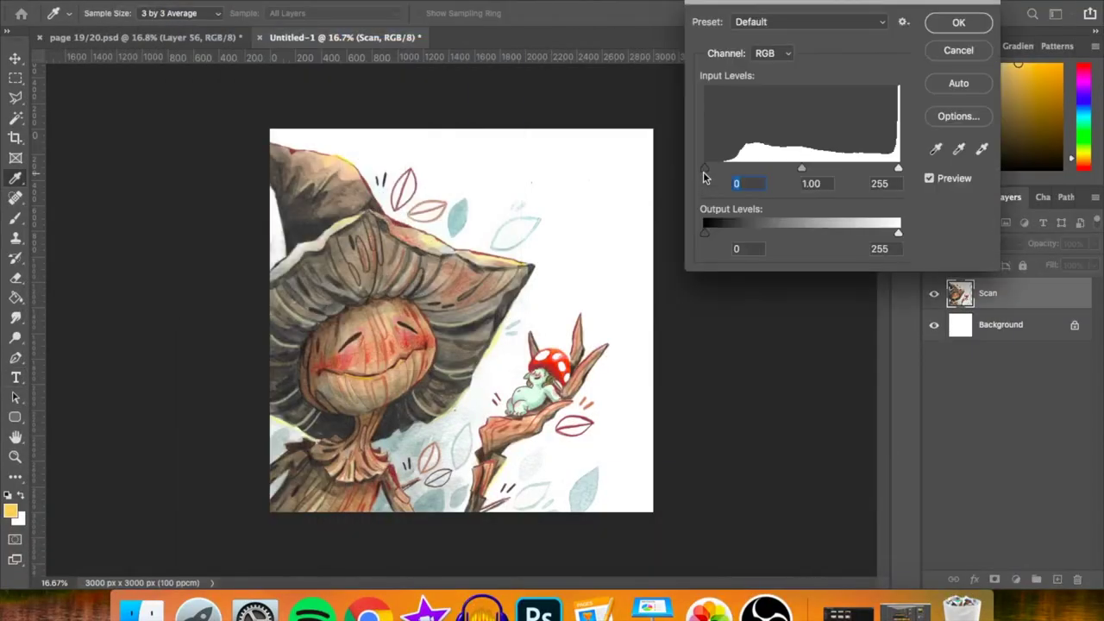
left_click_drag(704, 167, 730, 167)
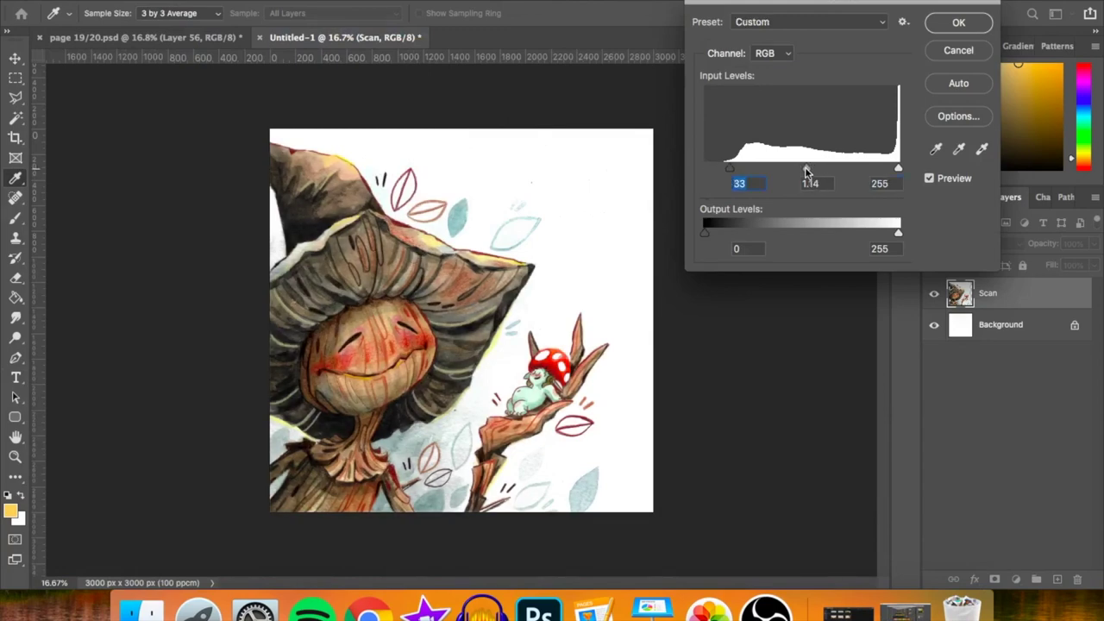
mouse_move(814, 168)
left_mouse_down()
mouse_move(841, 168)
mouse_move(811, 186)
left_mouse_up()
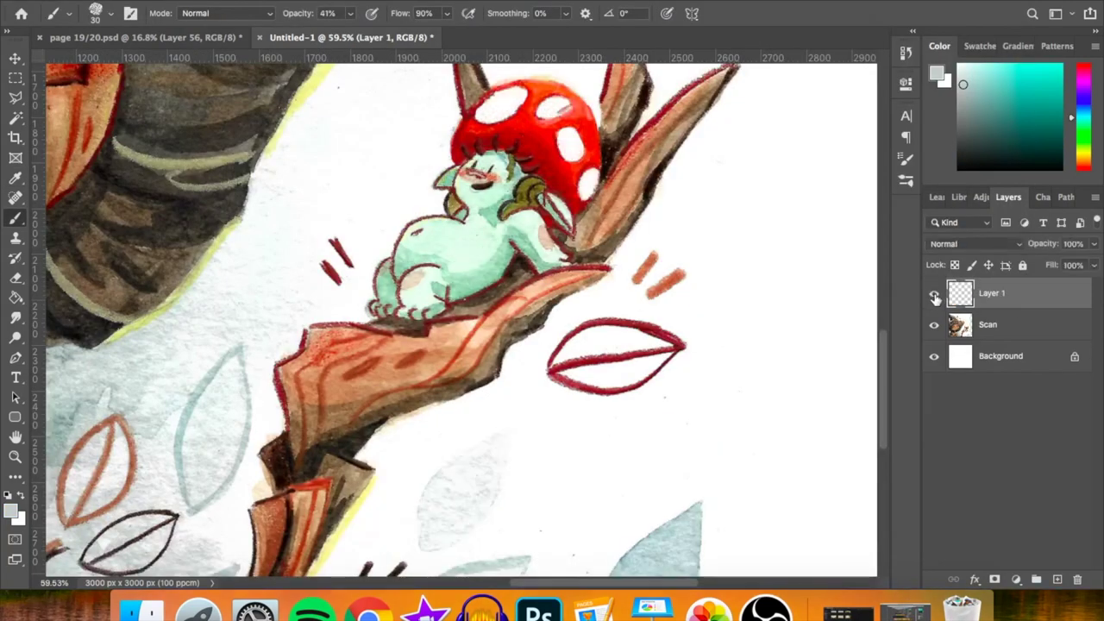
left_click(934, 294)
left_click(934, 294)
- Zoom out to see the whole character, then switch to the Untitled-2 pencil forest sketch
left_click(934, 294)
left_click_drag(734, 231, 595, 218)
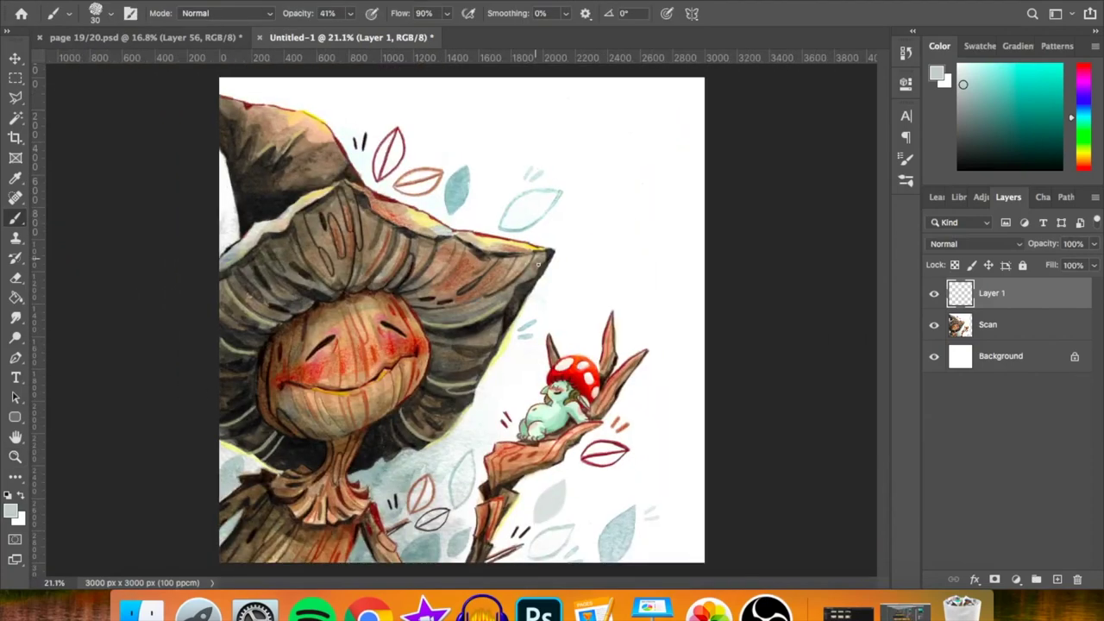
left_click(526, 39)
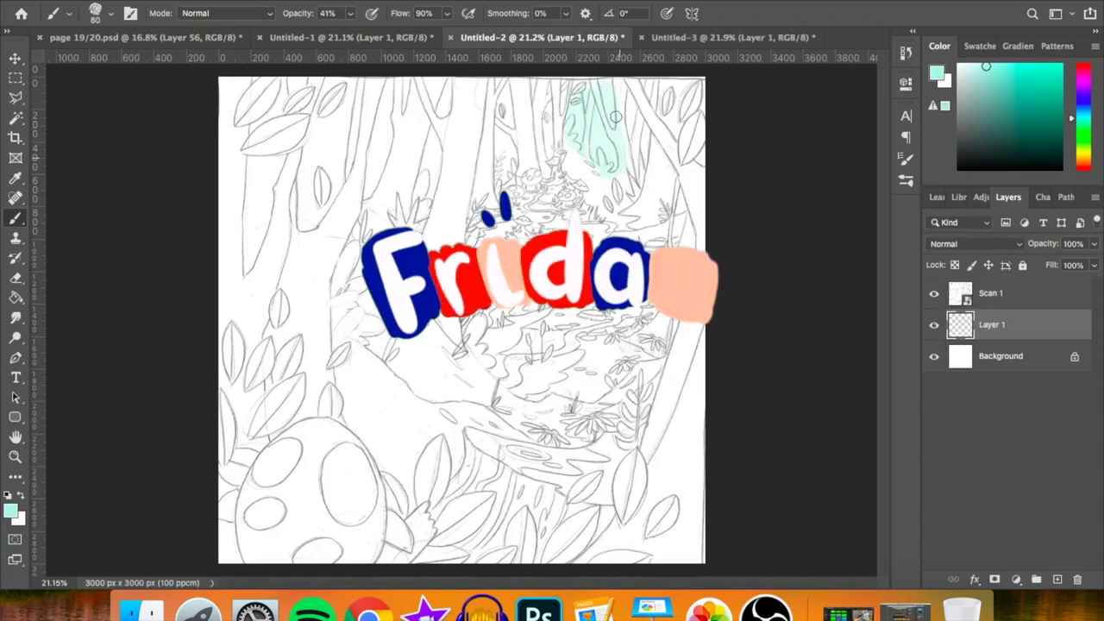
- With a larger brush, paint cyan and darker teal across the top and upper-middle trees
key("bracketright")
key("bracketright")
key("bracketright")
mouse_move(616, 110)
left_mouse_down()
mouse_move(528, 82)
mouse_move(633, 82)
mouse_move(656, 240)
left_mouse_up()
left_click_drag(395, 222, 338, 84)
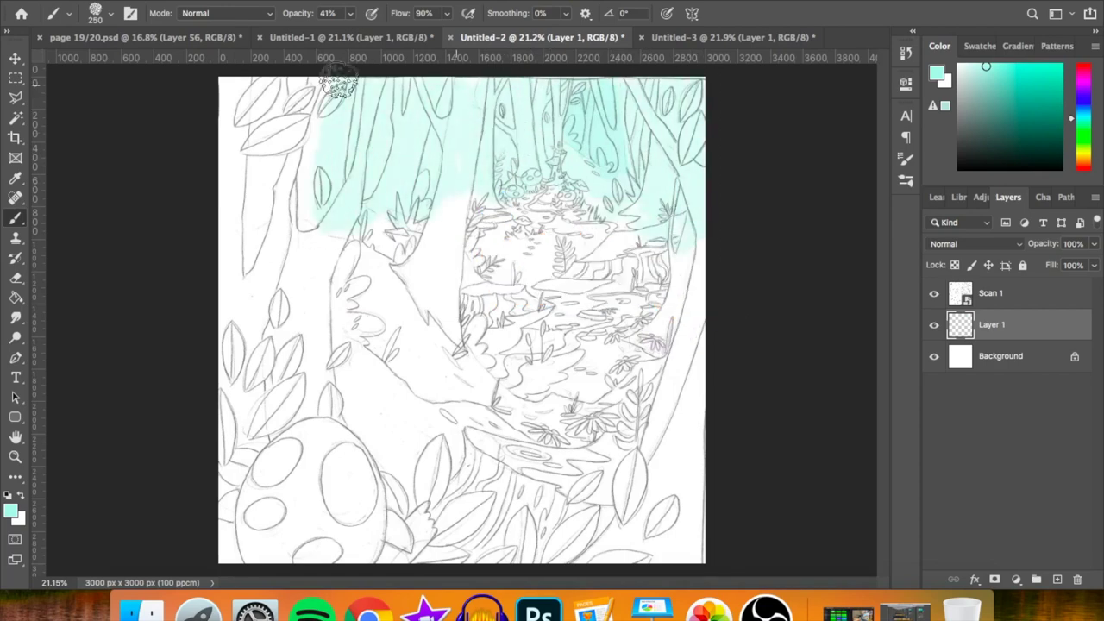
left_click(556, 217, "alt")
left_click_drag(556, 217, 498, 110)
mouse_move(516, 179)
left_mouse_down()
mouse_move(440, 207)
mouse_move(460, 193)
left_mouse_up()
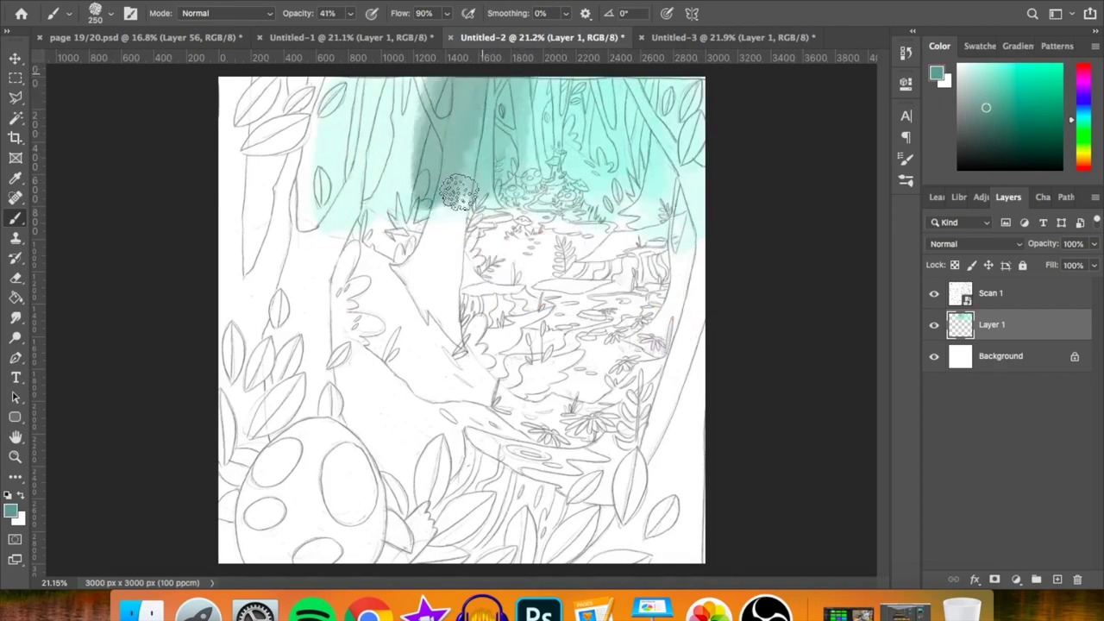
- Cover the upper-left and lower-left trees in dark teal at full opacity
key("0")
mouse_move(371, 82)
left_mouse_down()
mouse_move(405, 186)
mouse_move(466, 215)
mouse_move(388, 173)
mouse_move(250, 242)
left_mouse_up()
key("3")
key("bracketleft")
key("bracketleft")
key("bracketleft")
scroll(515, 205, "up", 3, "alt")
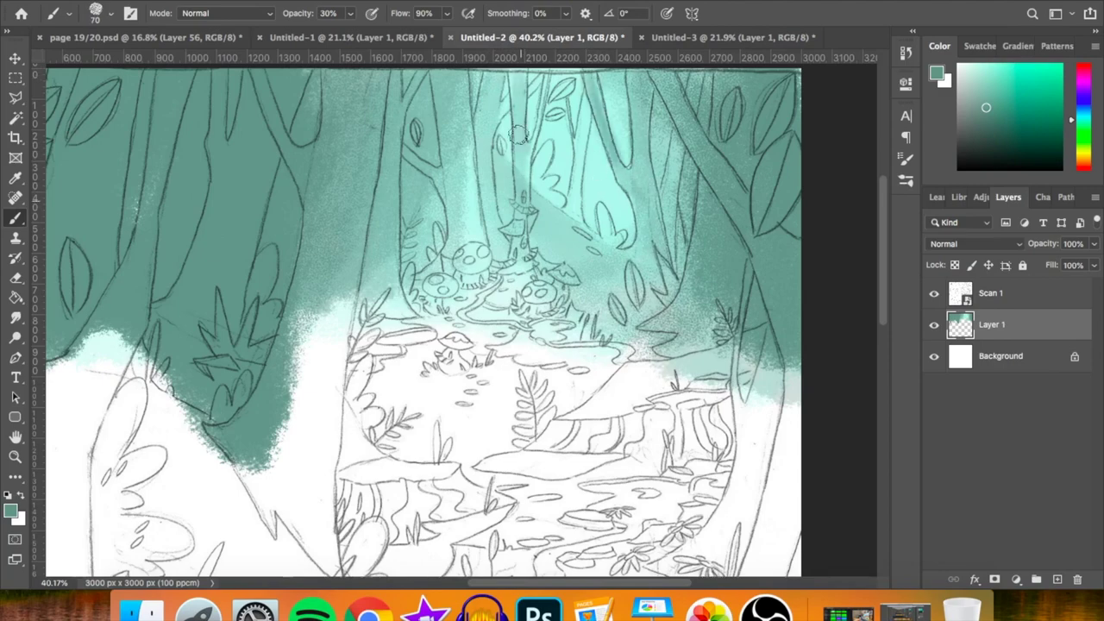
scroll(517, 134, "down", 3, "alt")
key("bracketright")
key("bracketright")
key("bracketright")
key("0")
mouse_move(240, 338)
left_mouse_down()
mouse_move(221, 406)
mouse_move(323, 191)
left_mouse_up()
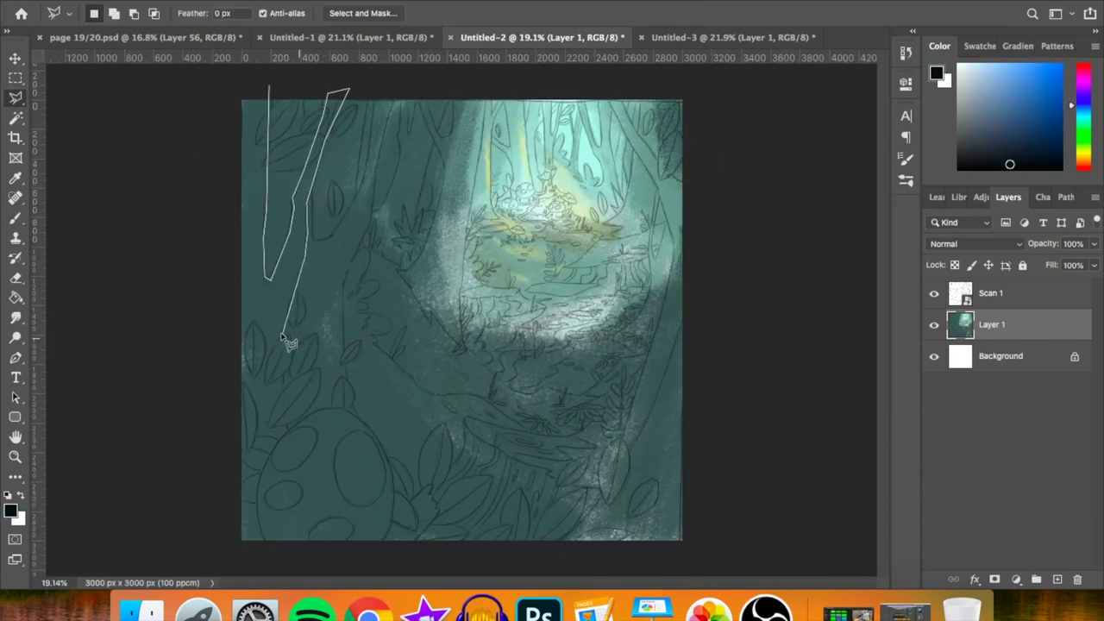
- Fill a dark trunk in the left strip and another along the right edge using lasso selections
key("b")
left_click_drag(259, 110, 273, 470)
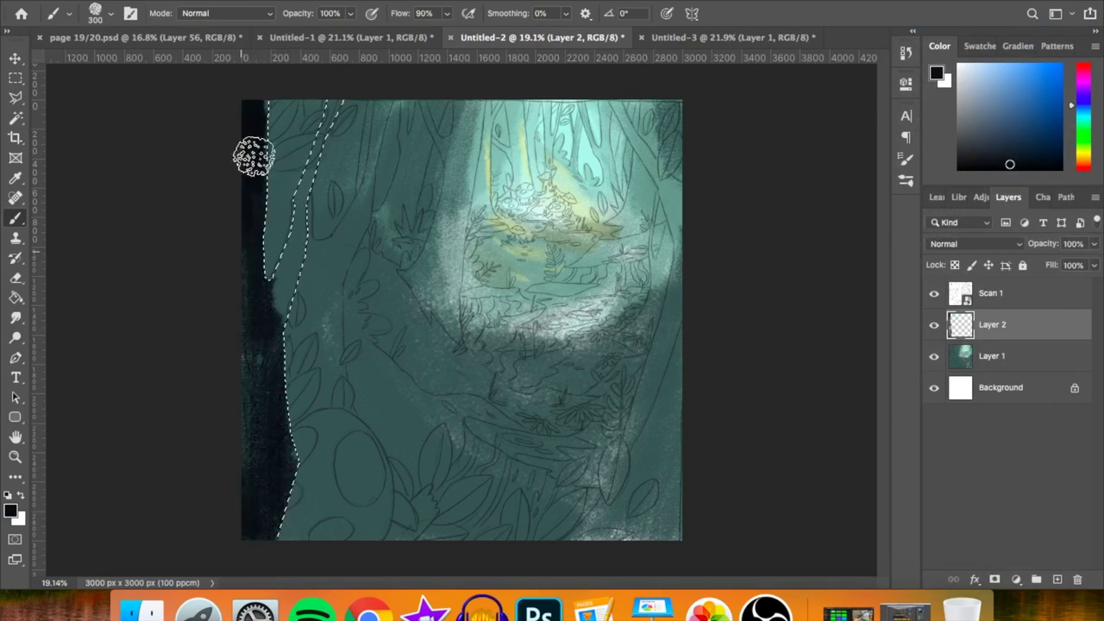
key("l")
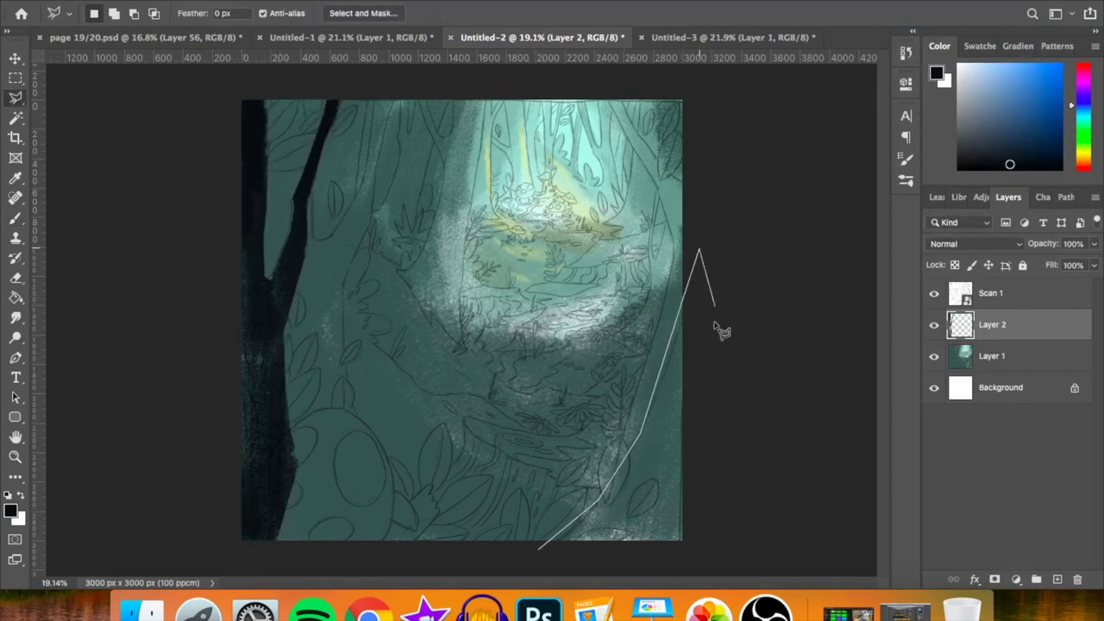
left_click(15, 219)
mouse_move(673, 319)
left_mouse_down()
mouse_move(696, 362)
mouse_move(645, 442)
left_mouse_up()
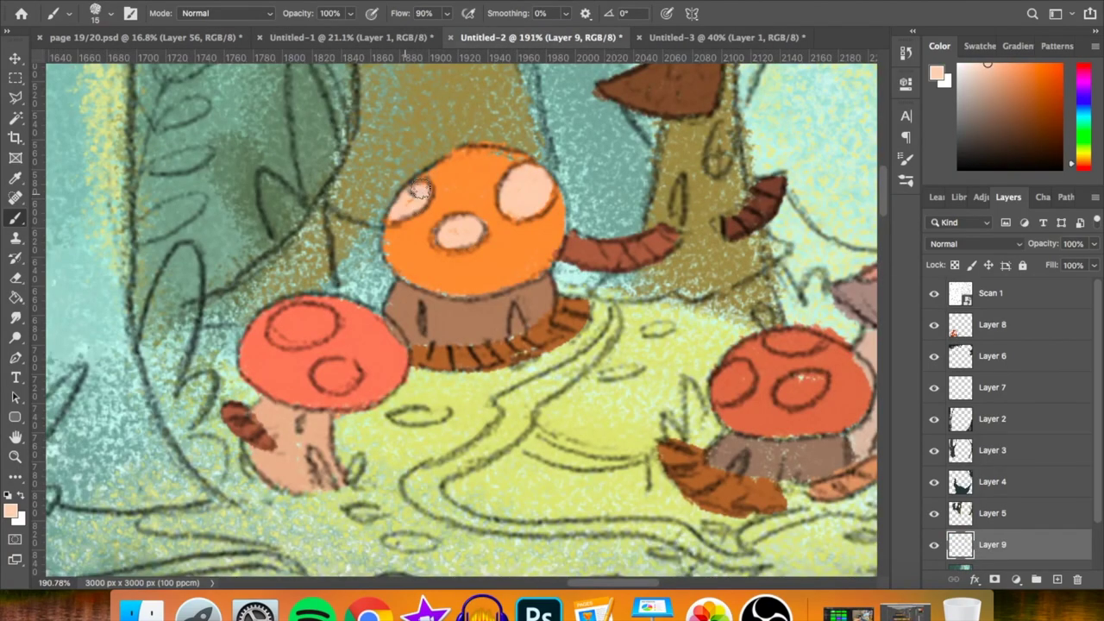
- Repaint a larger patch in sampled brown and darken the red mushroom cap's upper-right
left_click_drag(601, 584, 627, 584)
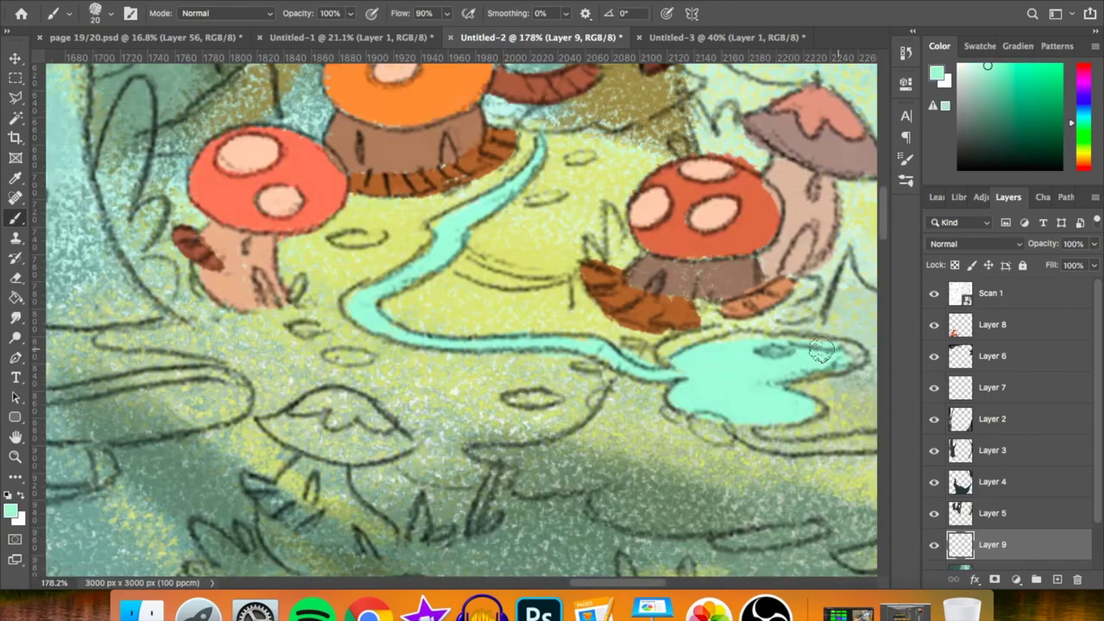
left_click(342, 403, "alt")
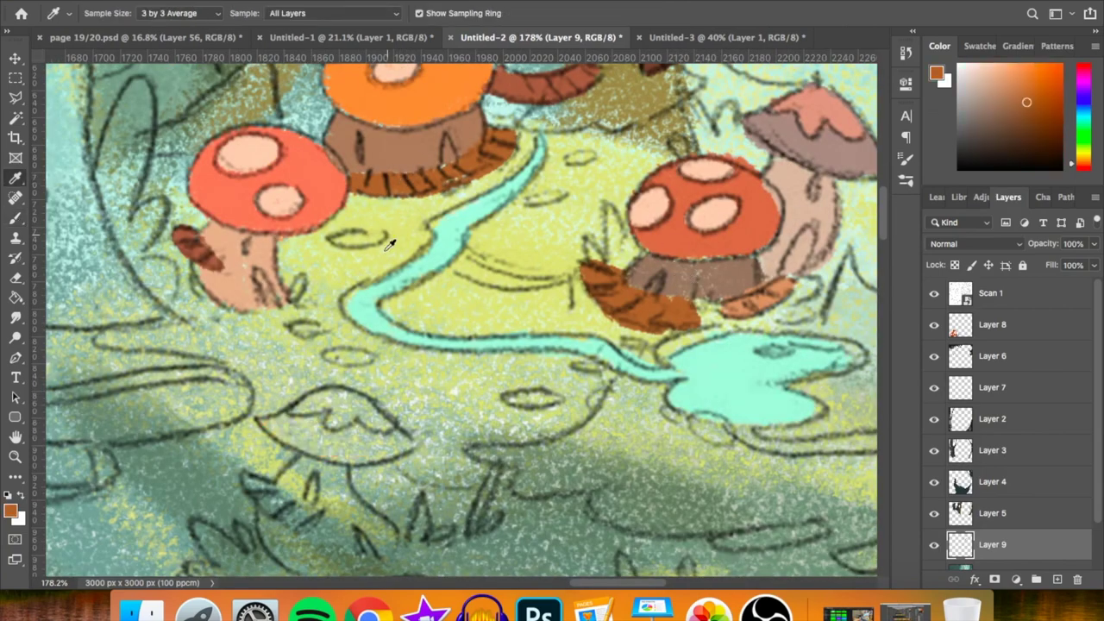
left_click_drag(276, 427, 341, 406)
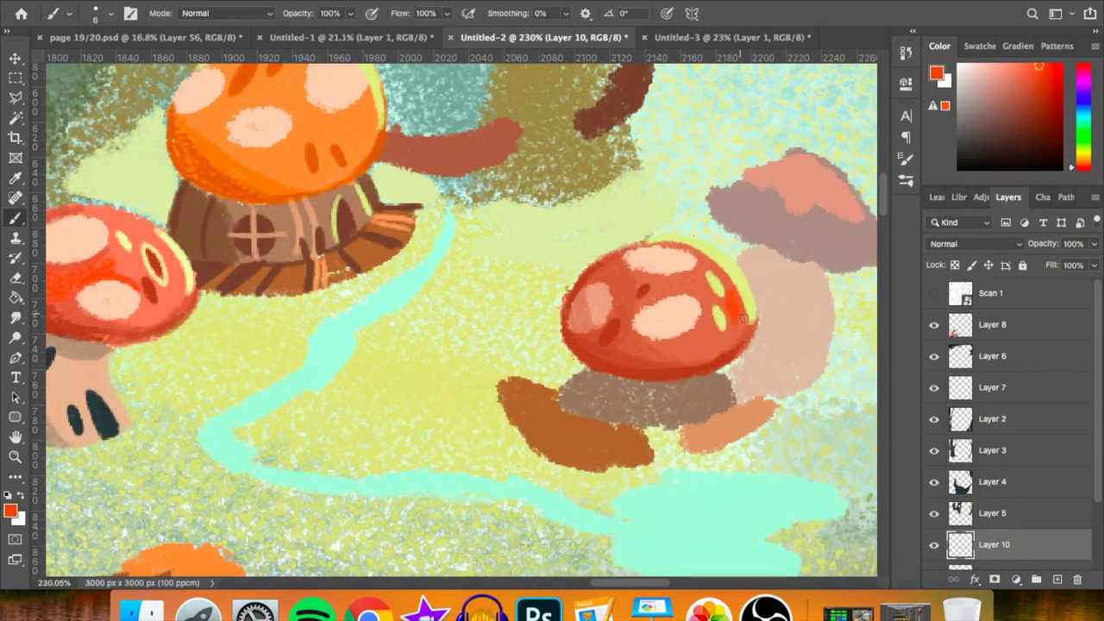
left_click_drag(702, 270, 702, 344)
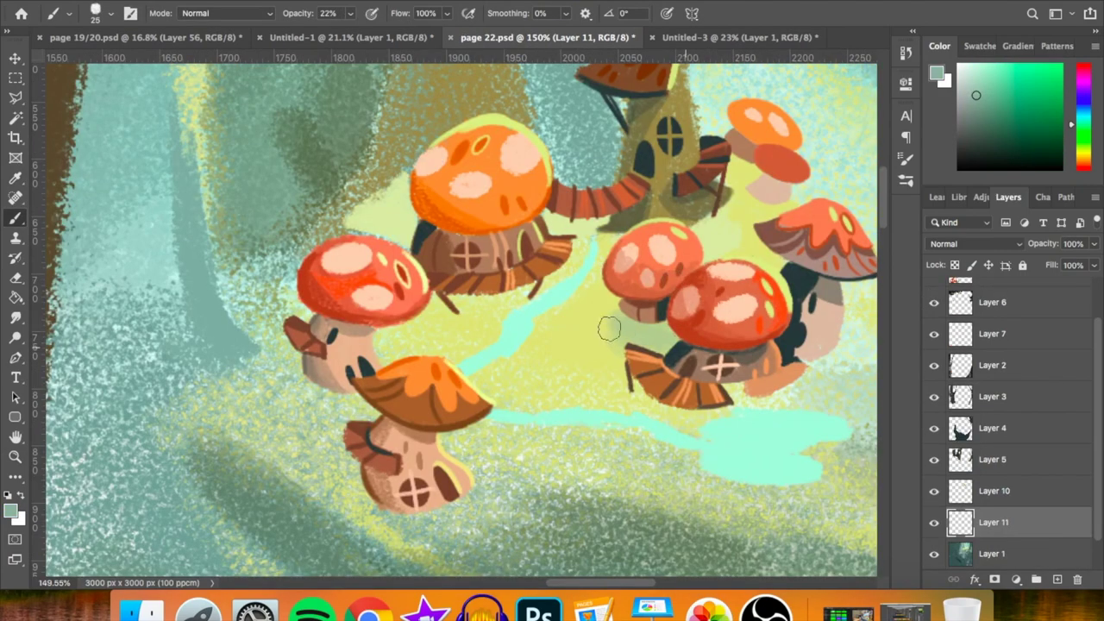
- Paint shadows under the orange, left and bottom mushroom house roofs
mouse_move(517, 283)
left_mouse_down()
mouse_move(429, 303)
mouse_move(543, 273)
left_mouse_up()
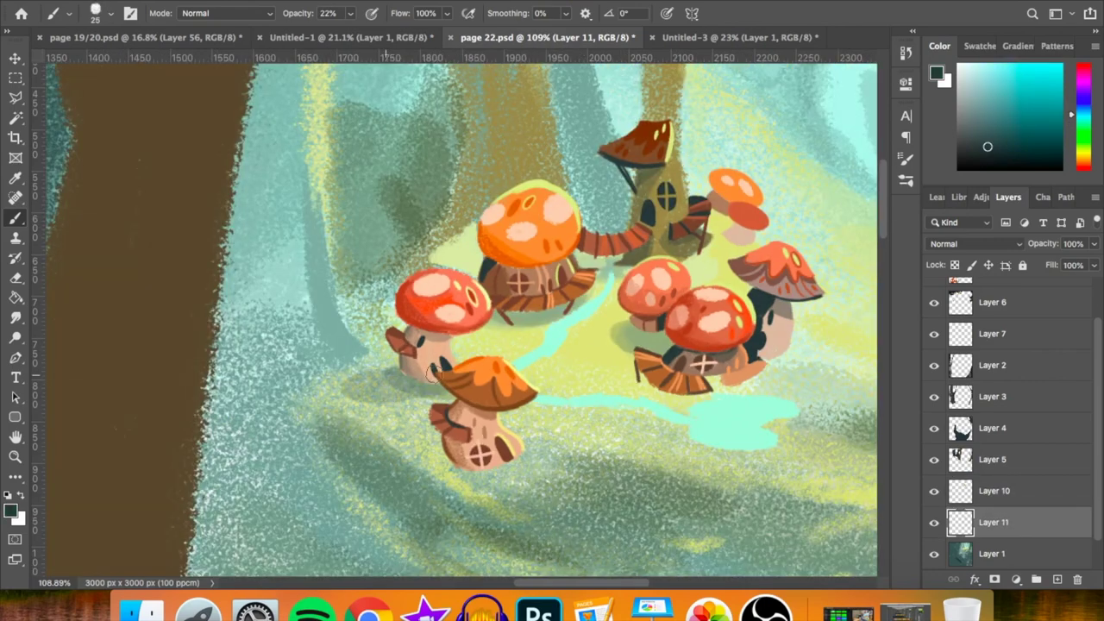
left_click_drag(434, 371, 345, 381)
left_click_drag(402, 472, 517, 483)
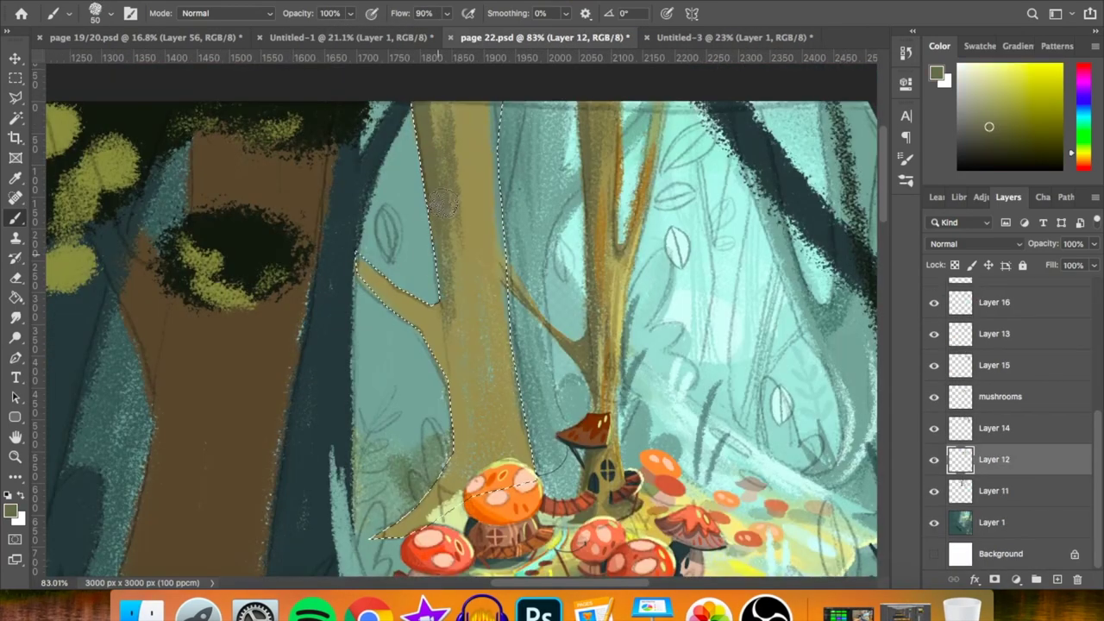
- Shade the trunk and branches inside the selection, add light highlights, then pick a dark olive
mouse_move(442, 203)
left_mouse_down()
mouse_move(405, 483)
mouse_move(465, 328)
mouse_move(457, 483)
left_mouse_up()
left_click_drag(362, 250, 429, 315)
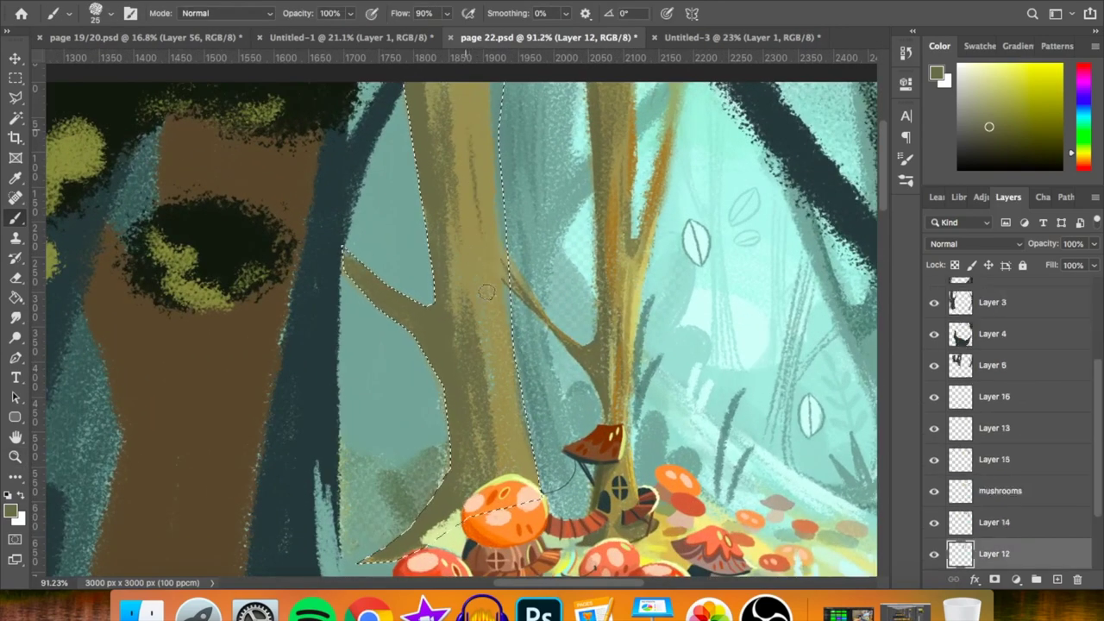
mouse_move(511, 406)
left_mouse_down()
mouse_move(362, 259)
mouse_move(432, 306)
left_mouse_up()
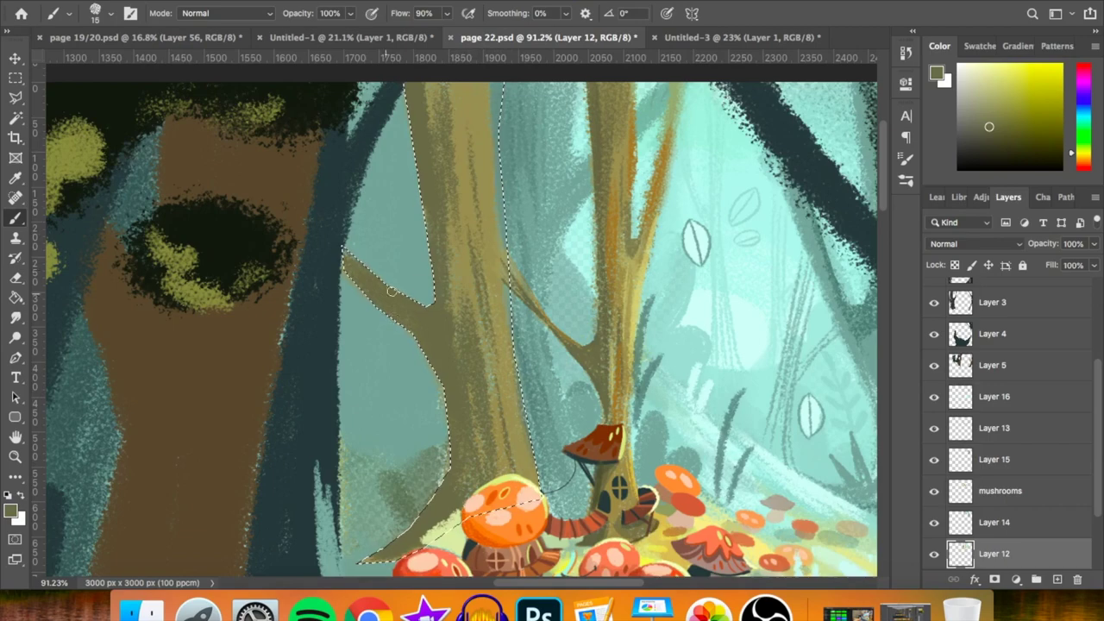
scroll(518, 284, "down", 1, "alt")
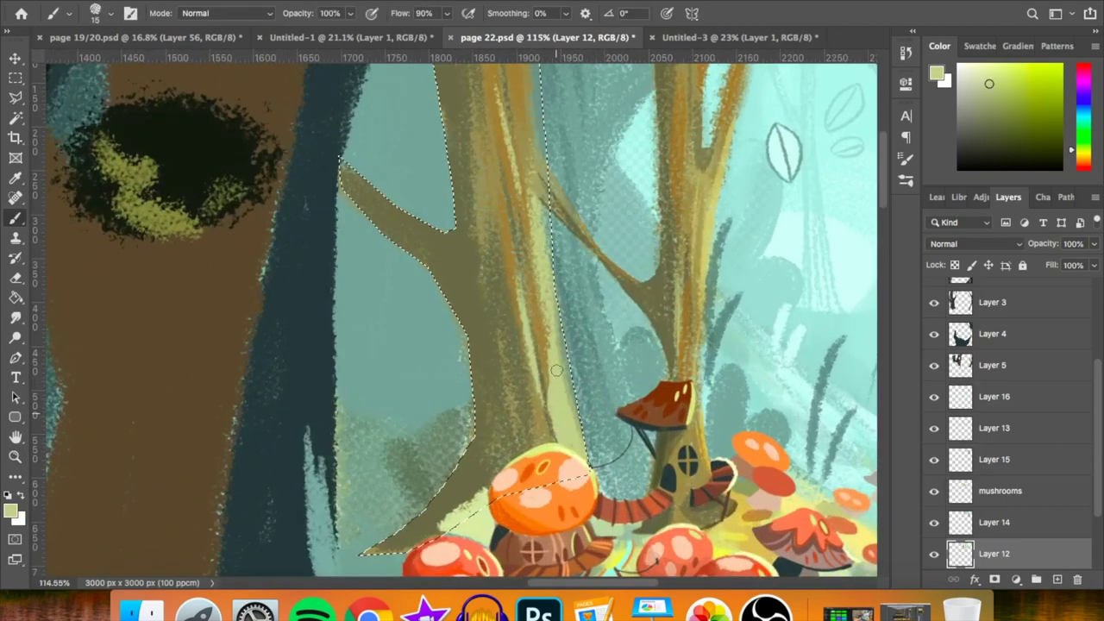
left_click_drag(493, 182, 490, 218)
left_click_drag(488, 237, 481, 435)
left_click(488, 345, "alt")
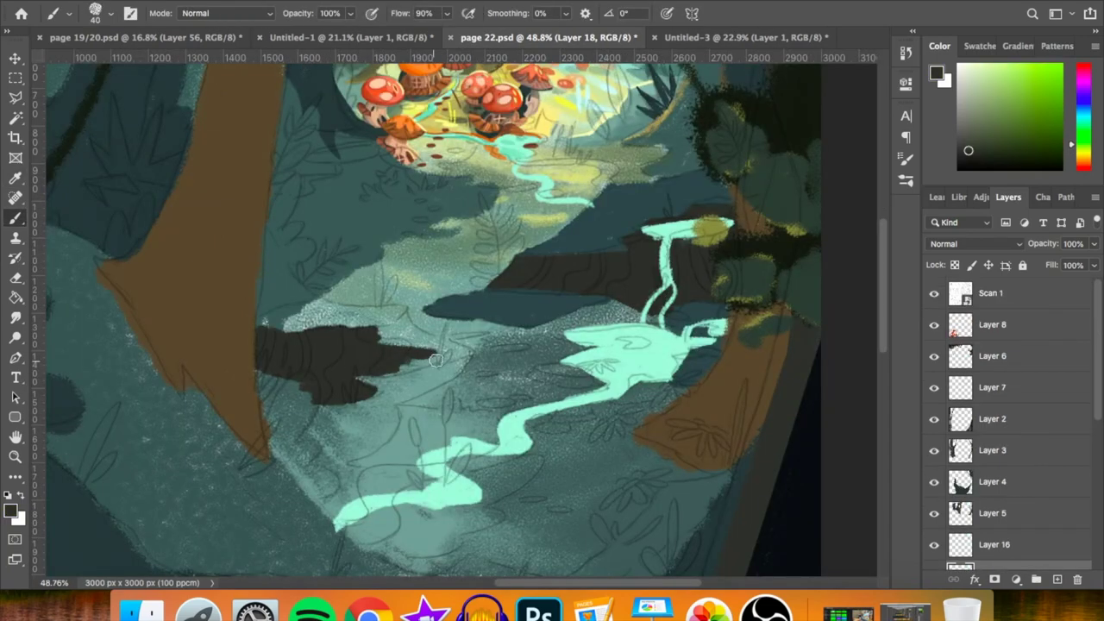
- Extend the dark rock shape up and right, edging it with teal and near-black
mouse_move(425, 351)
left_mouse_down()
mouse_move(405, 331)
mouse_move(303, 308)
left_mouse_up()
left_click(362, 315, "alt")
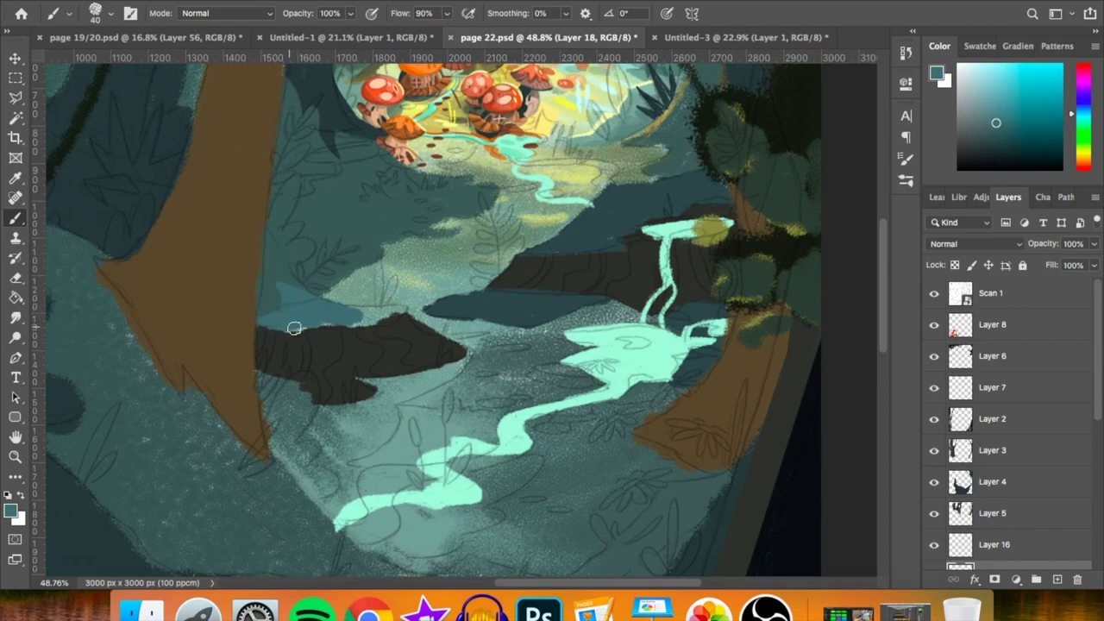
key("x")
scroll(308, 316, "up", 1)
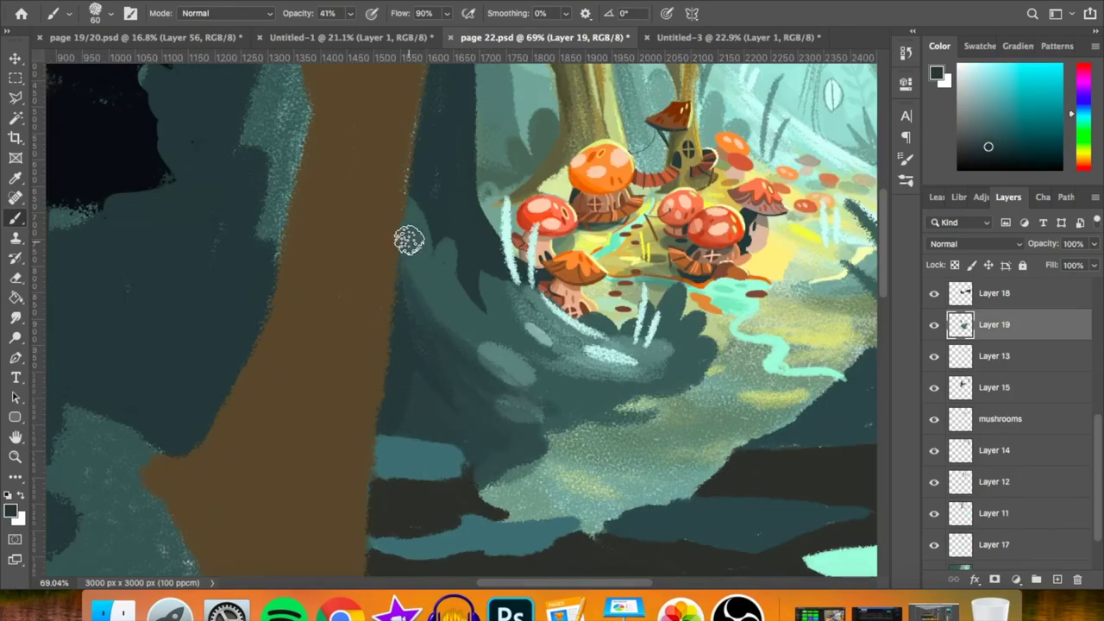
- Darken the teal ground around the red mushroom and cyan stream, starting light curves on the cliff
left_click_drag(665, 394, 551, 422)
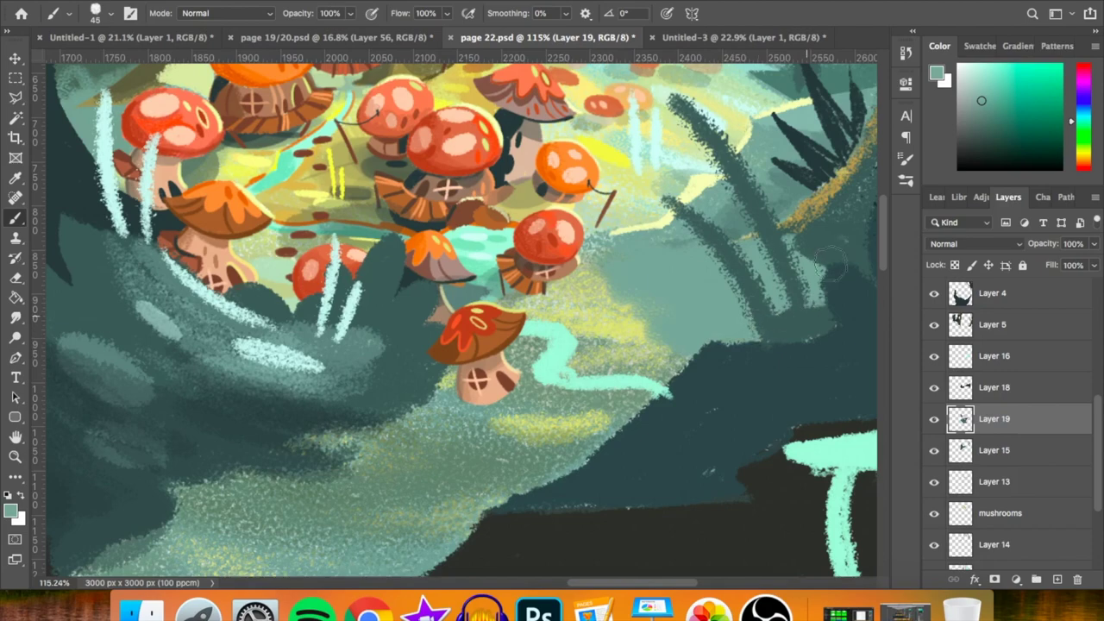
mouse_move(831, 263)
left_mouse_down()
mouse_move(764, 320)
mouse_move(664, 259)
mouse_move(638, 345)
mouse_move(662, 313)
left_mouse_up()
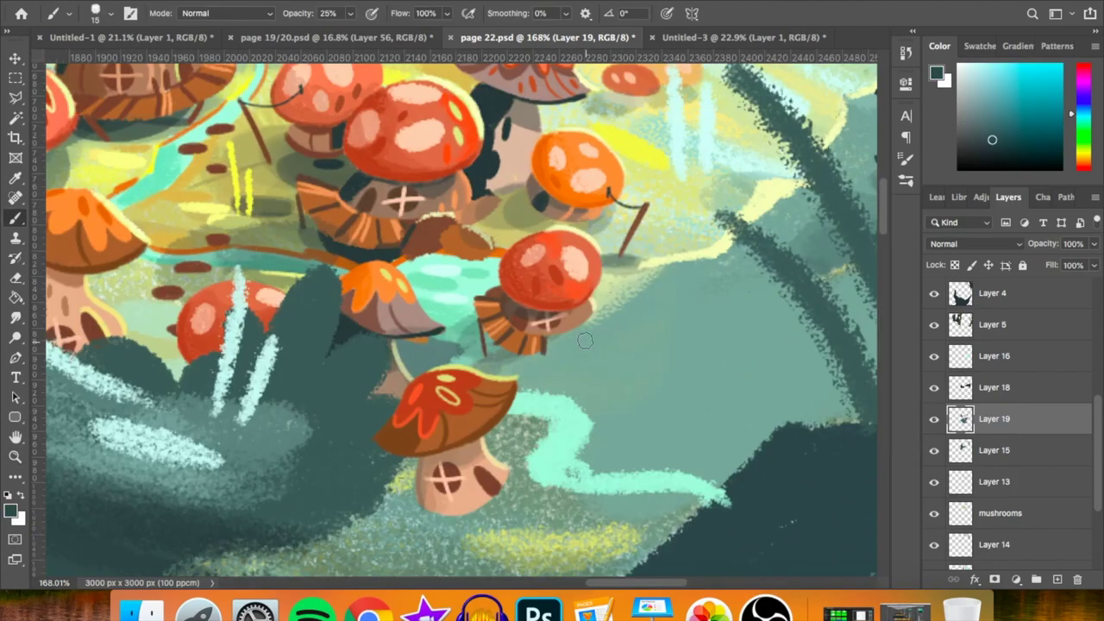
mouse_move(585, 341)
left_mouse_down()
mouse_move(560, 328)
mouse_move(542, 375)
left_mouse_up()
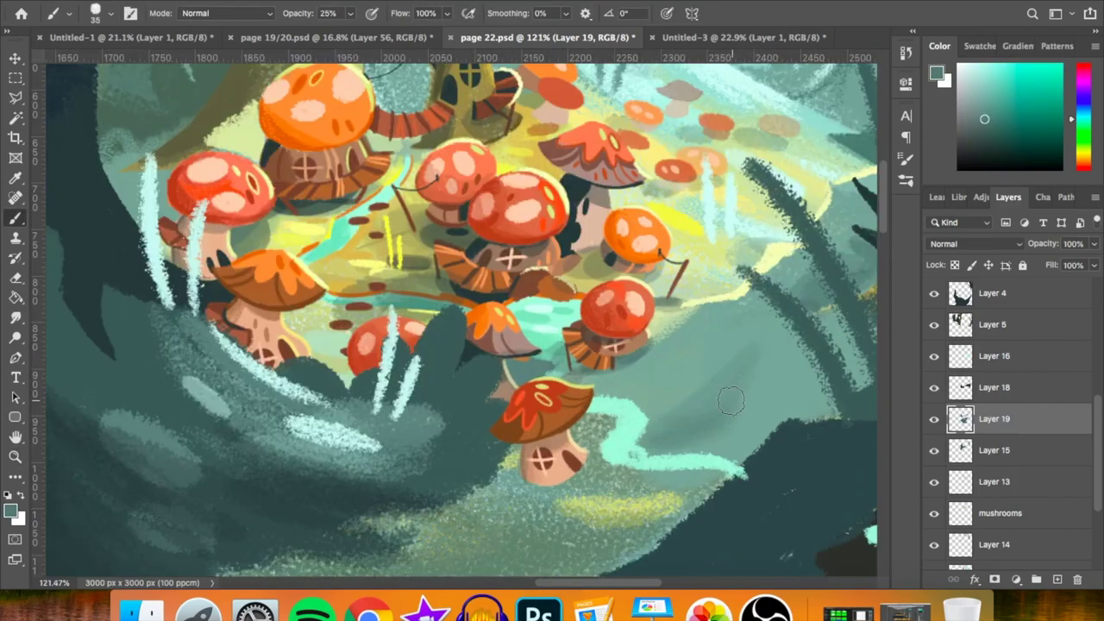
mouse_move(731, 400)
left_mouse_down()
mouse_move(698, 401)
mouse_move(642, 441)
left_mouse_up()
left_click_drag(733, 435, 679, 475)
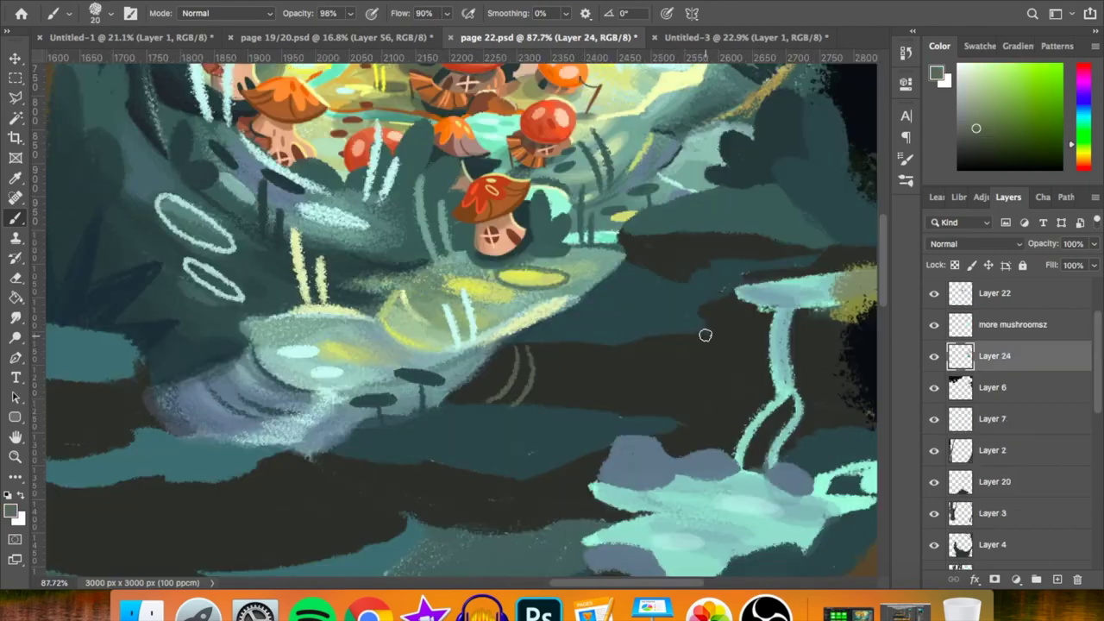
mouse_move(702, 333)
left_mouse_down()
mouse_move(653, 389)
mouse_move(635, 439)
left_mouse_up()
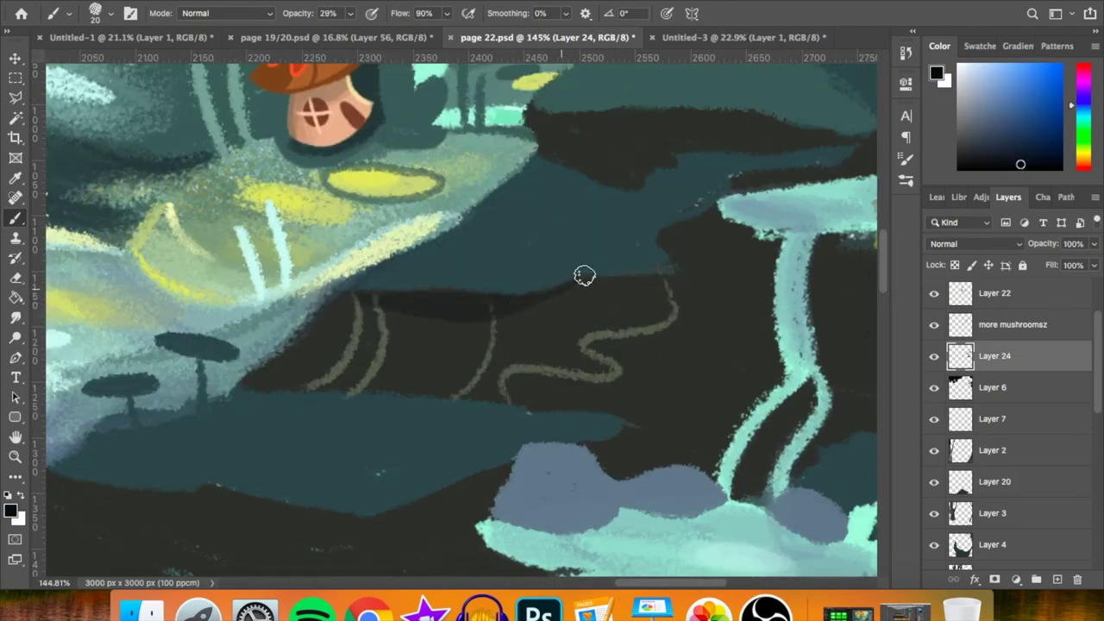
- Darken the dark cliff's top edge and the area beside the thin waterfall
left_click_drag(584, 273, 664, 293)
mouse_move(690, 421)
left_mouse_down()
mouse_move(747, 394)
mouse_move(739, 382)
mouse_move(751, 352)
mouse_move(703, 246)
mouse_move(758, 239)
mouse_move(747, 226)
left_mouse_up()
scroll(697, 394, "down", 1)
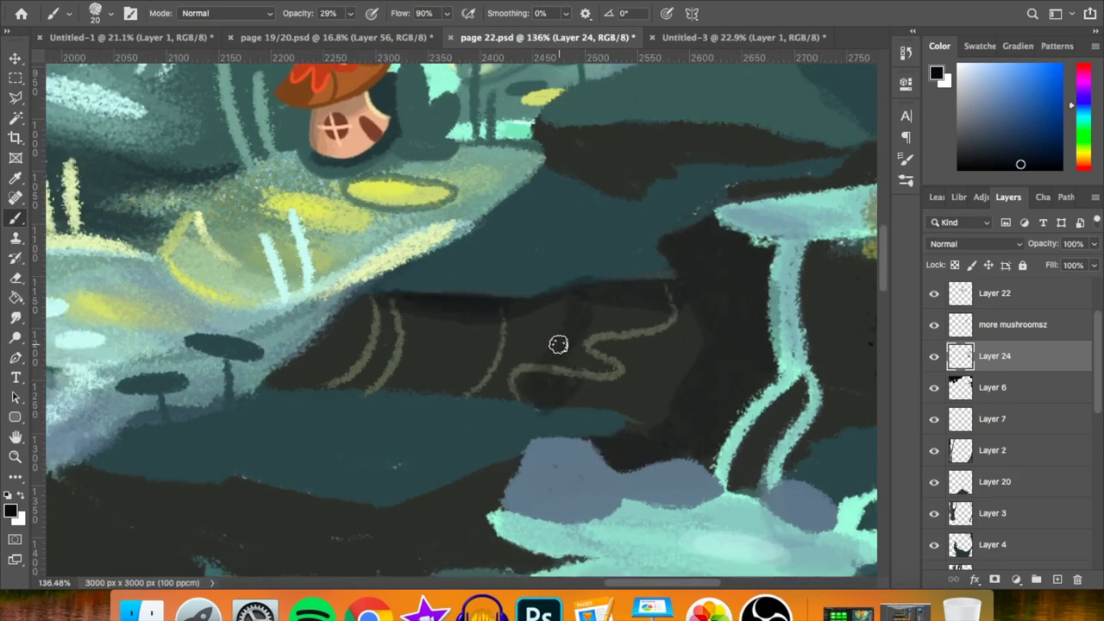
left_click_drag(641, 284, 581, 268)
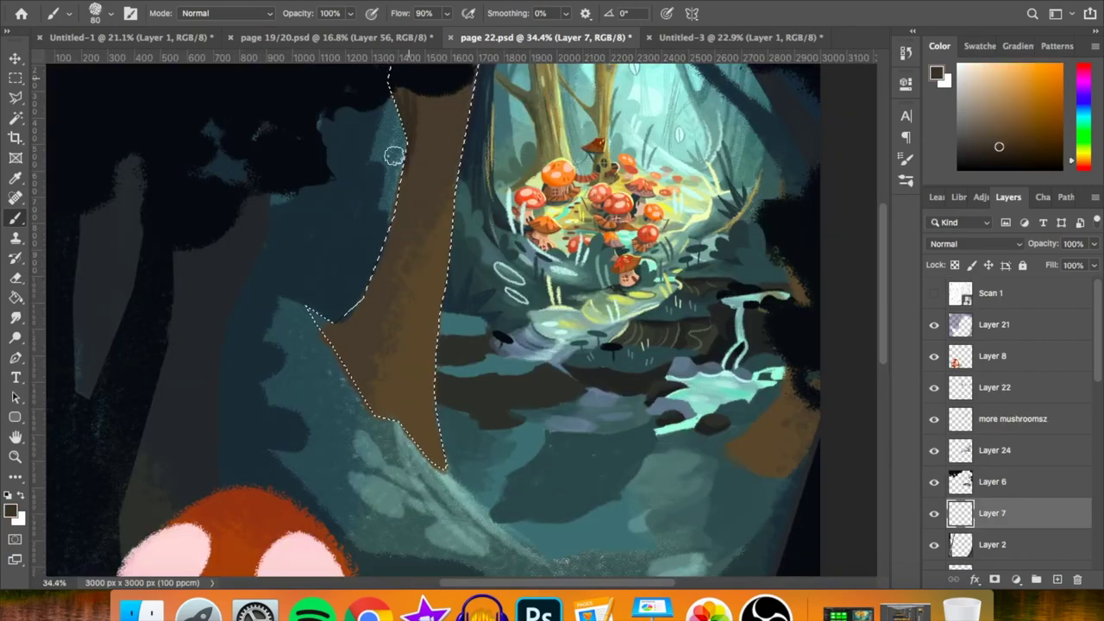
- At 70% opacity, add brown trunk-edge paint, wood-grain lines, and a dark stroke by the waterfall
key("7")
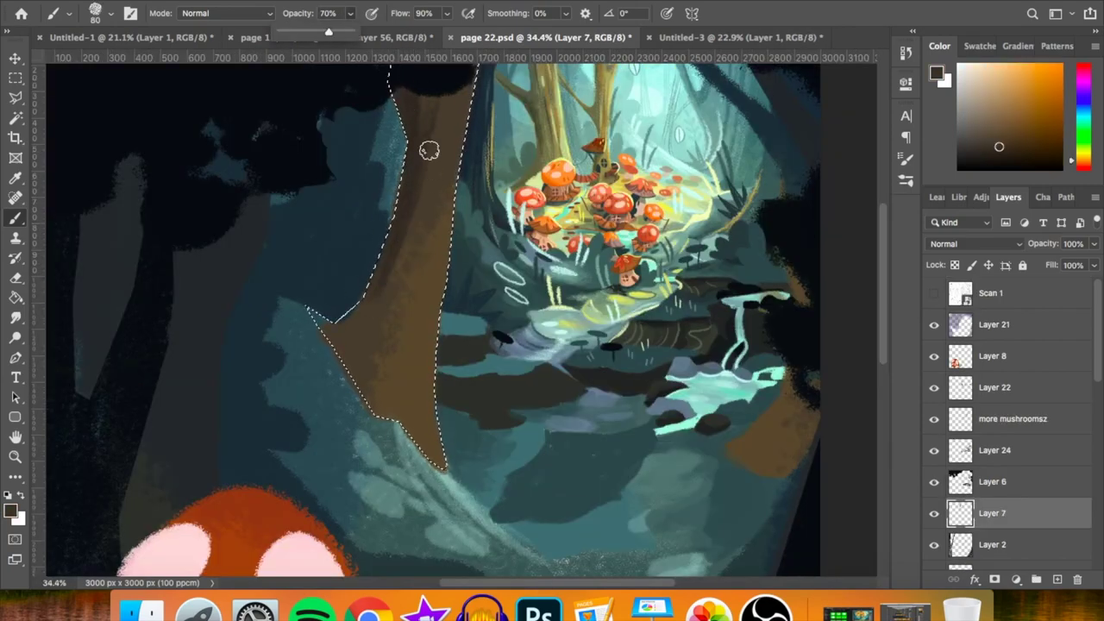
mouse_move(305, 308)
left_mouse_down()
mouse_move(357, 313)
mouse_move(391, 297)
left_mouse_up()
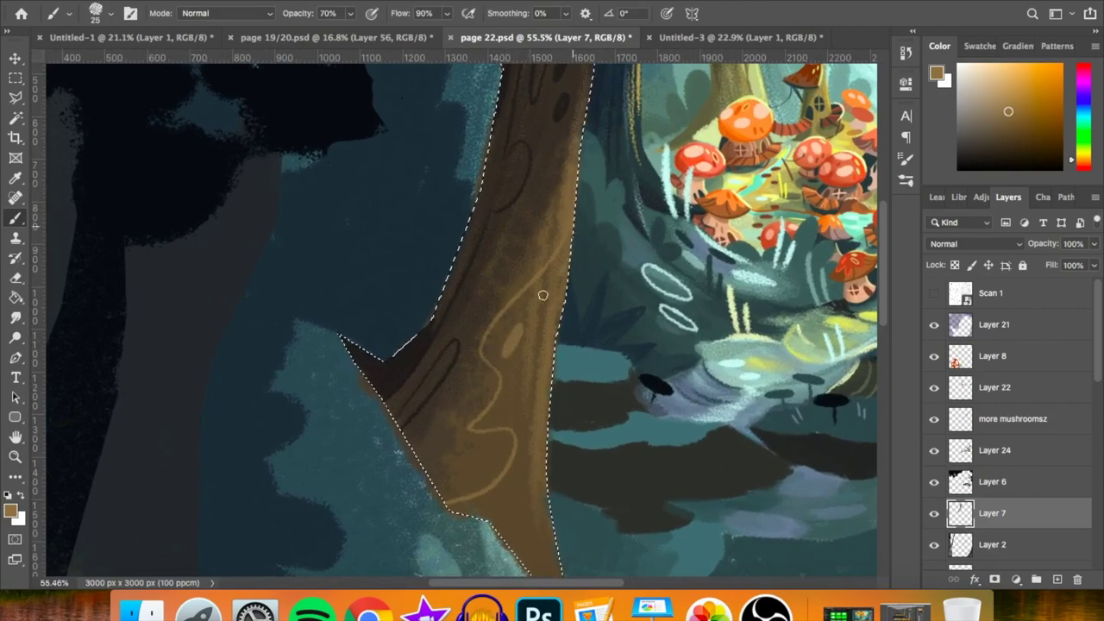
left_click_drag(542, 290, 552, 239)
left_click_drag(497, 271, 456, 312)
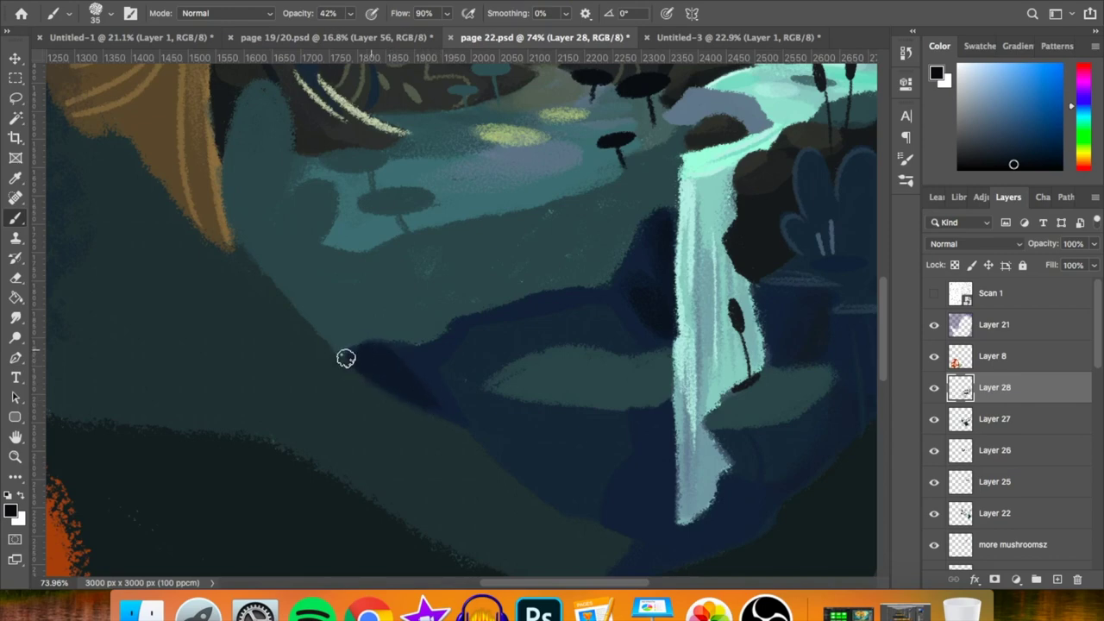
left_click_drag(671, 359, 649, 440)
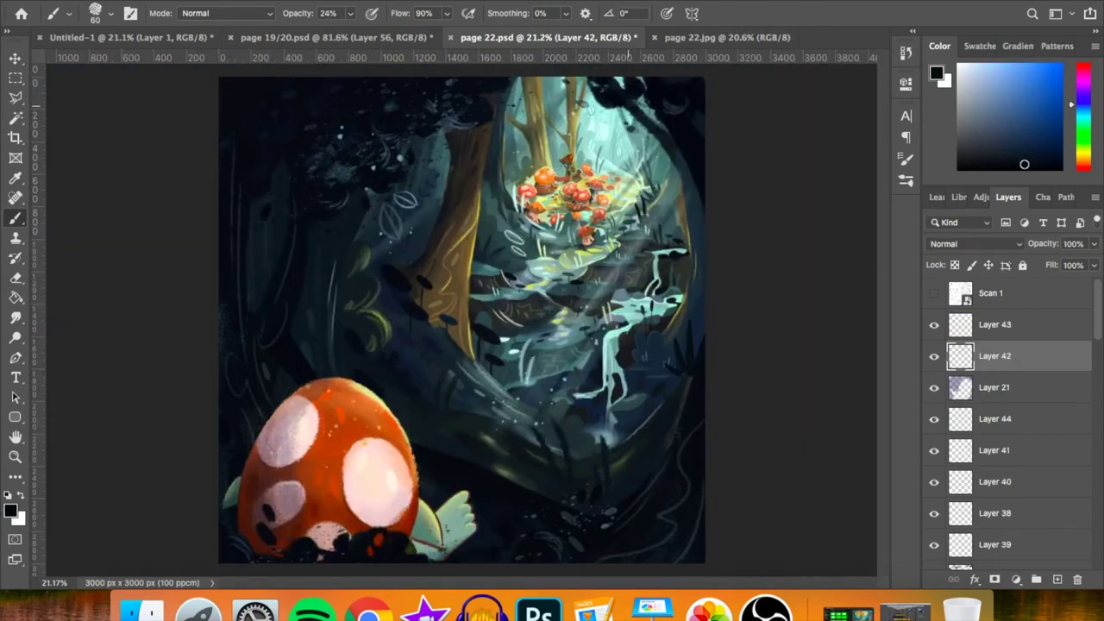
- Open page 22.jpg and compare it against page 22.psd by switching between them
left_click(695, 38)
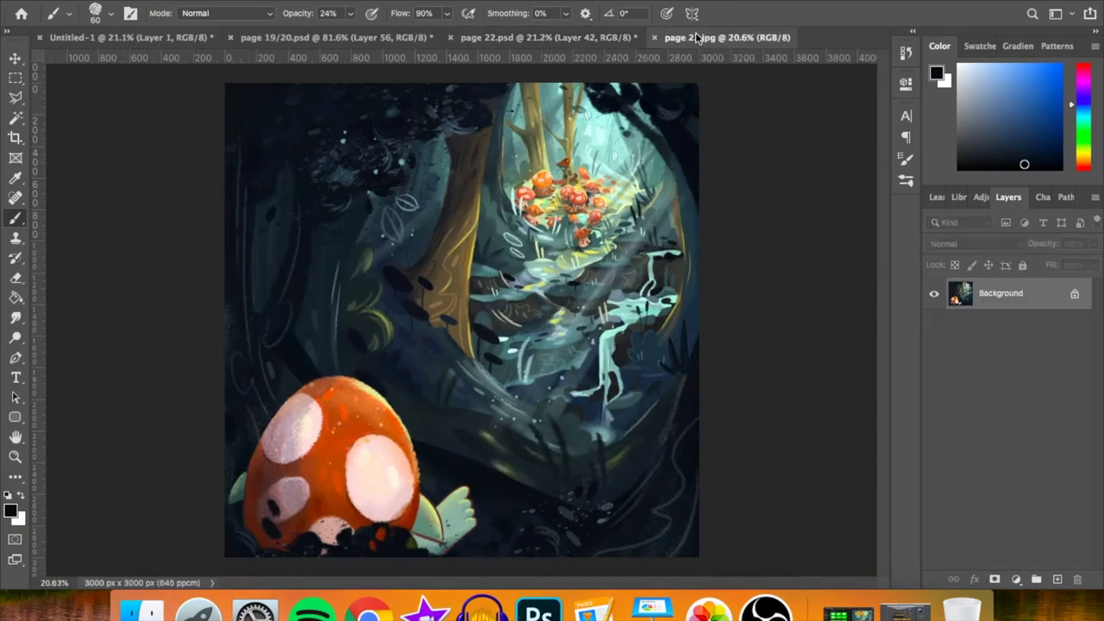
left_click(561, 37)
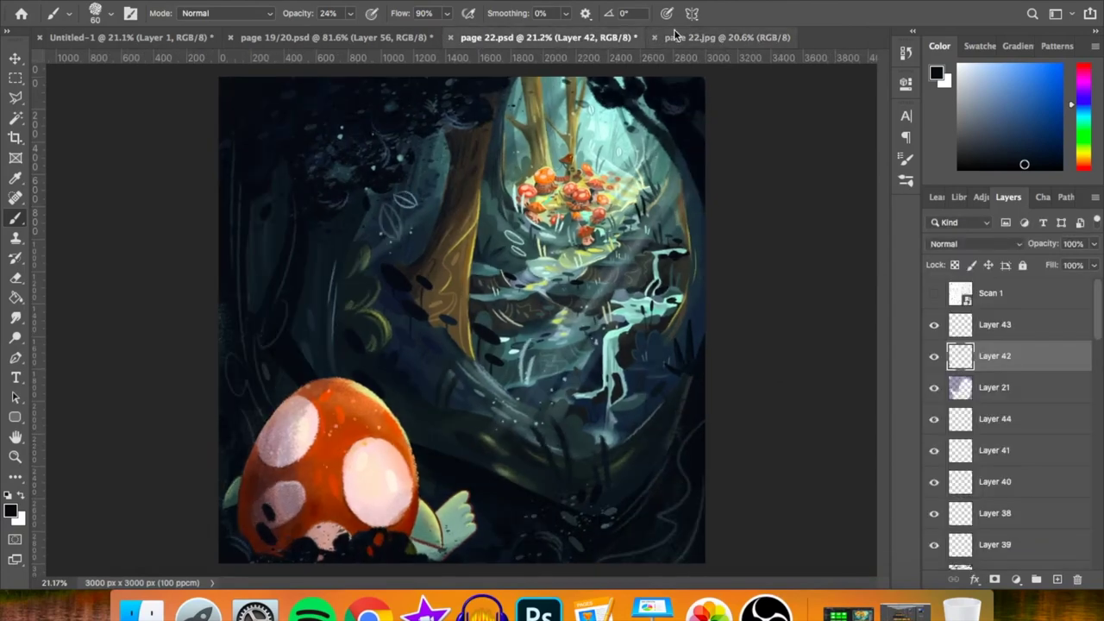
left_click(715, 37)
left_click(621, 38)
left_click(668, 37)
- Scroll through the flattened JPG to review the whole painting
scroll(723, 207, "up", 5)
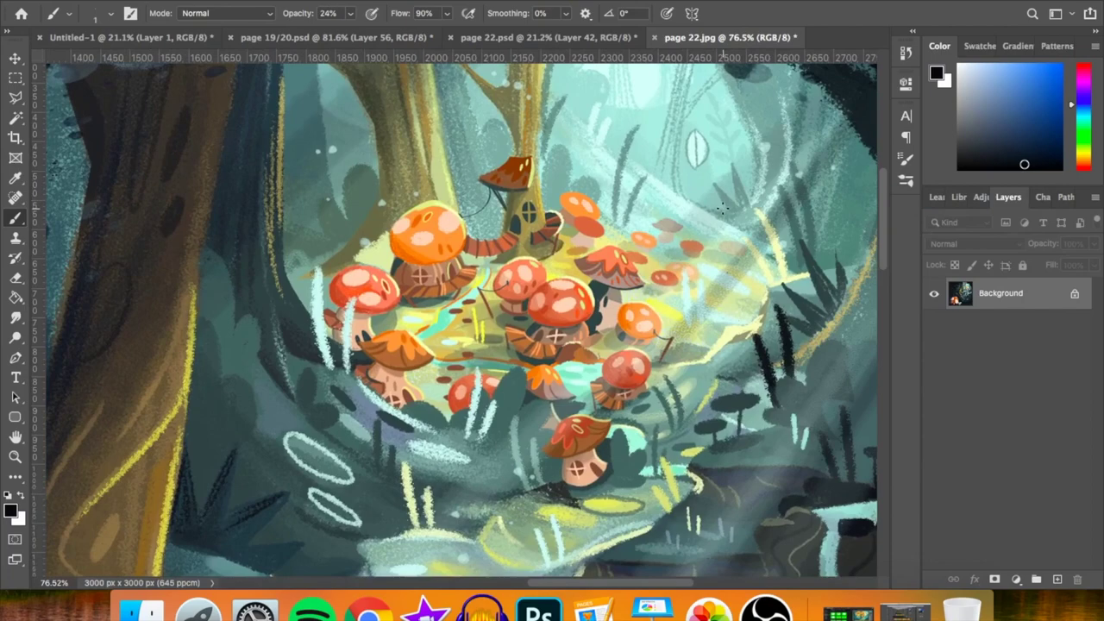
scroll(722, 207, "down", 3)
scroll(722, 207, "down", 3)
scroll(723, 207, "down", 1)
scroll(722, 207, "down", 2)
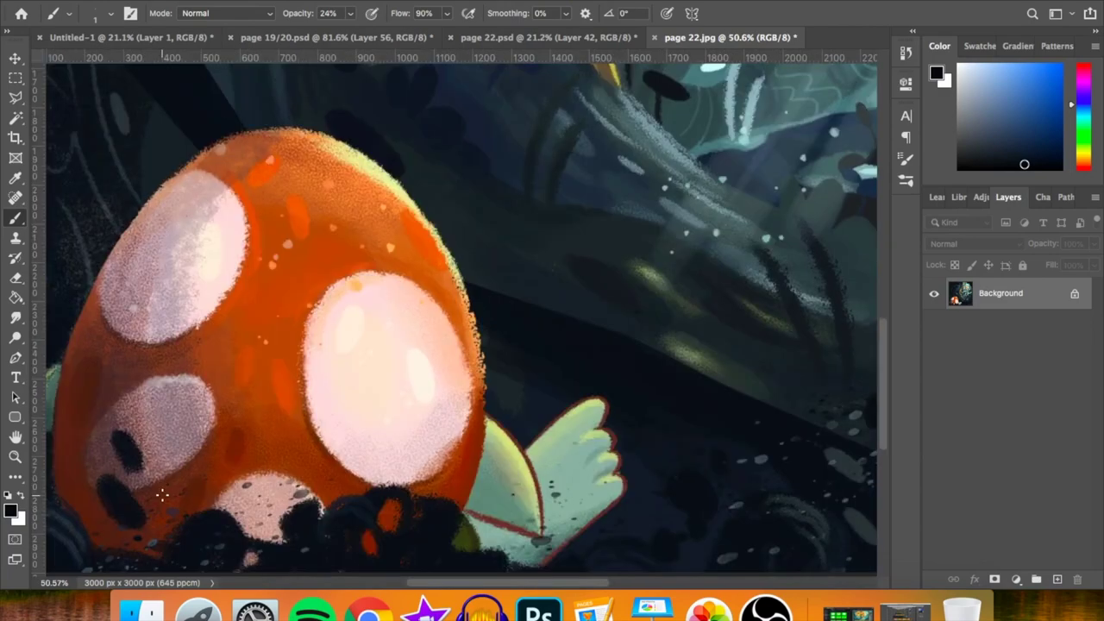
scroll(143, 508, "down", 3)
scroll(143, 509, "down", 2)
scroll(143, 509, "down", 2)
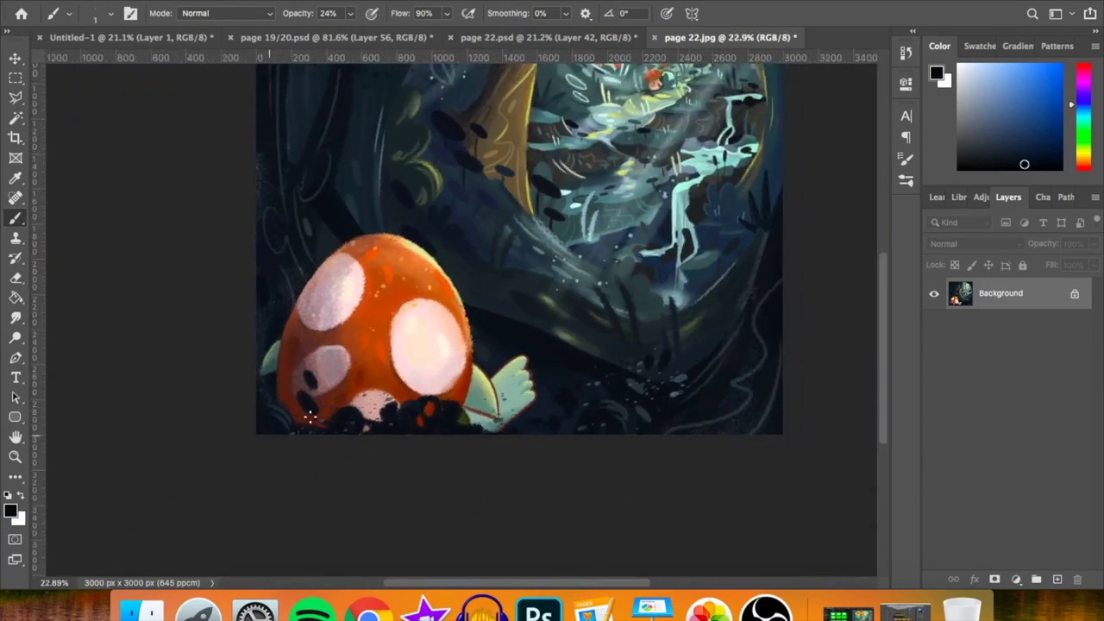
scroll(143, 508, "down", 1)
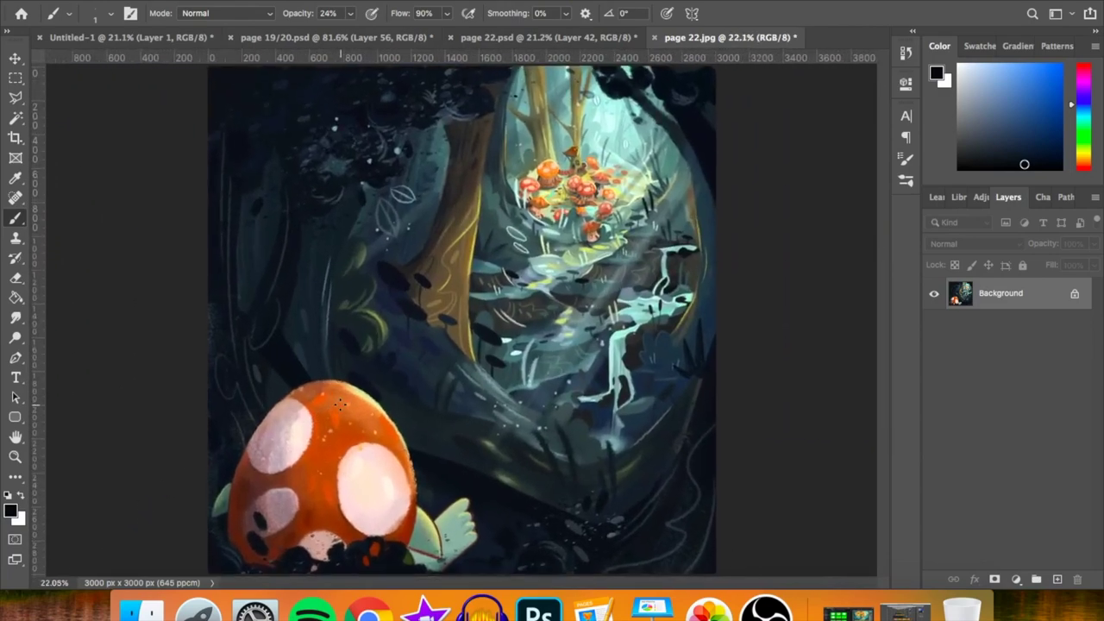